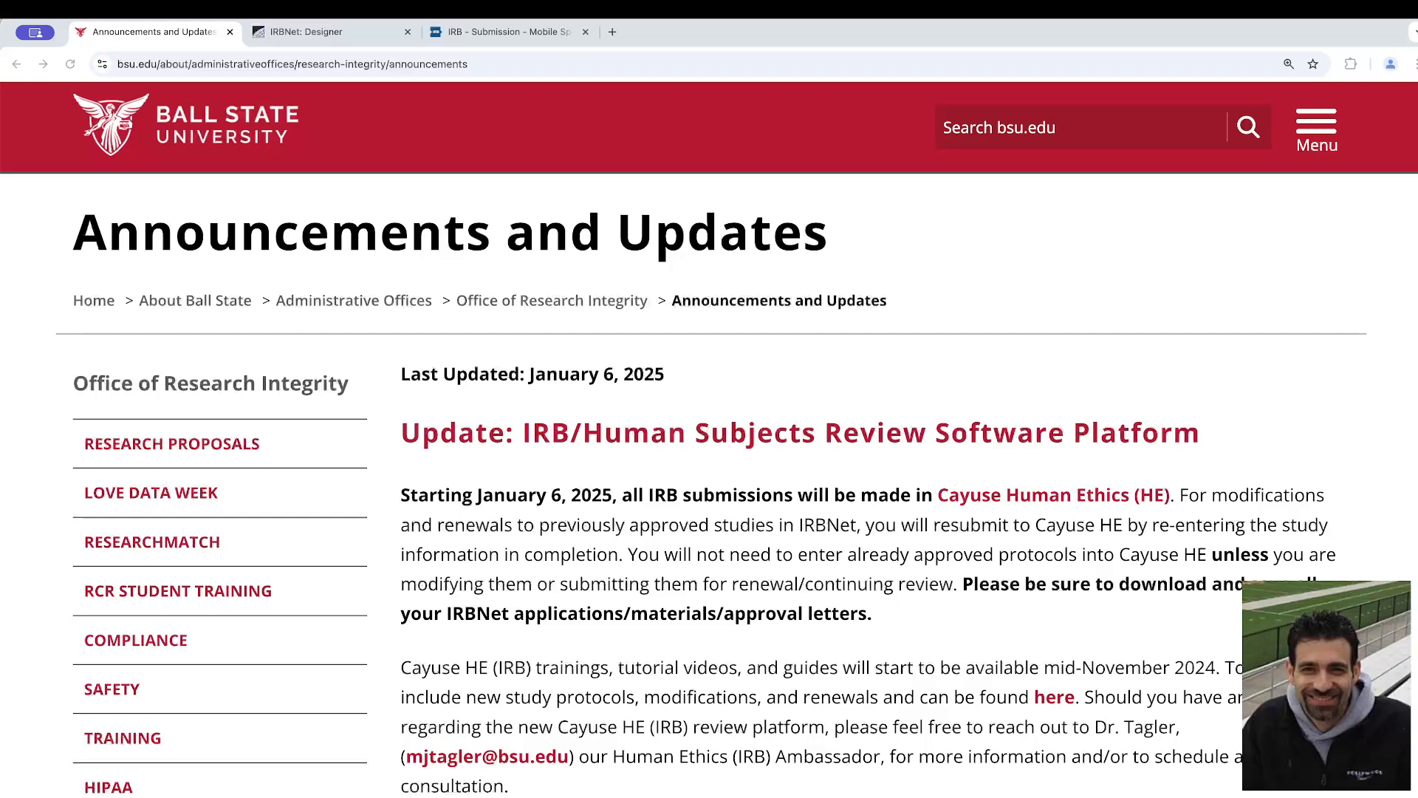
Switch to IRBNet, examine the documents in the Social Psychological Attitudes and Motivations package, and open its Reviews page
left_click(323, 42)
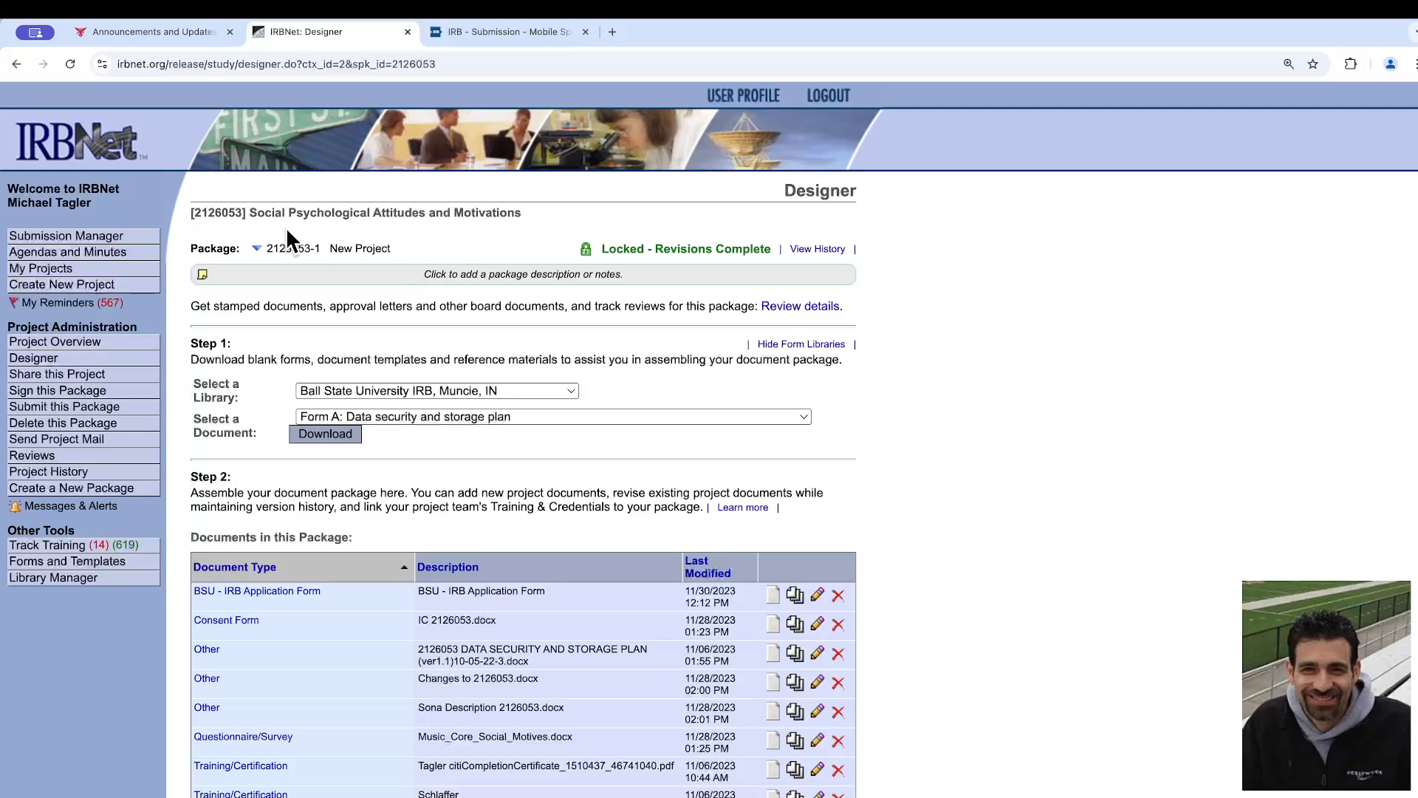
left_click_drag(243, 212, 526, 207)
left_click(530, 211)
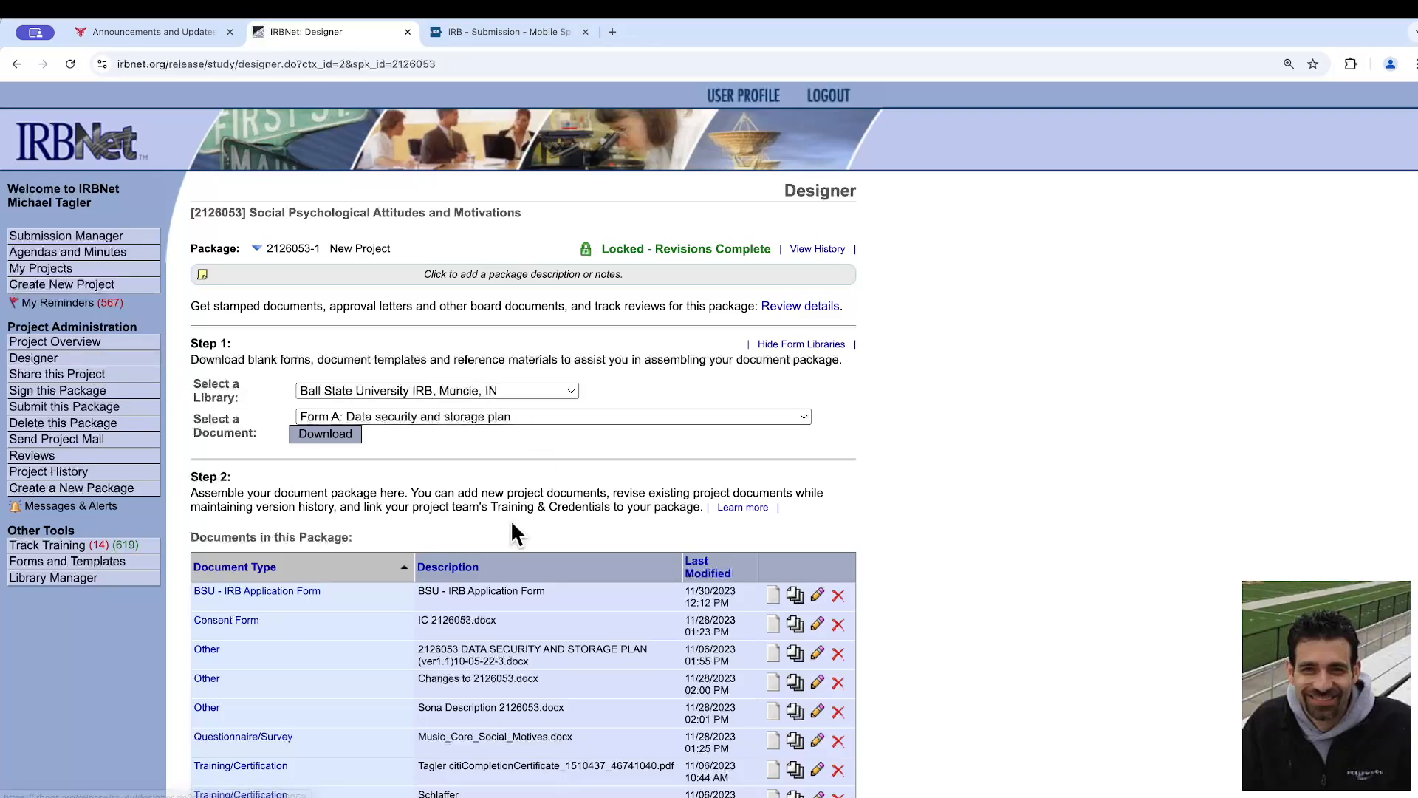
scroll(521, 546, "down", 2)
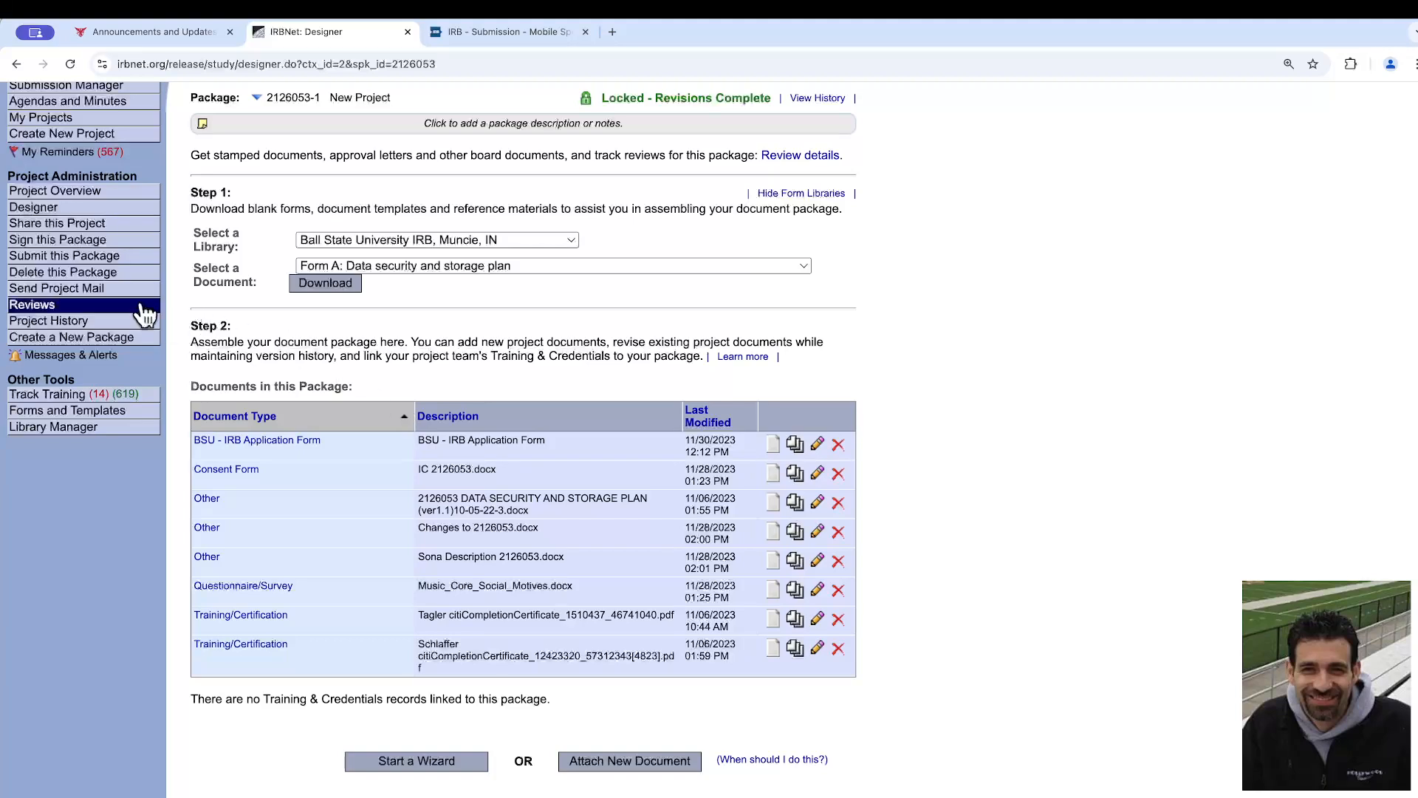
left_click(77, 305)
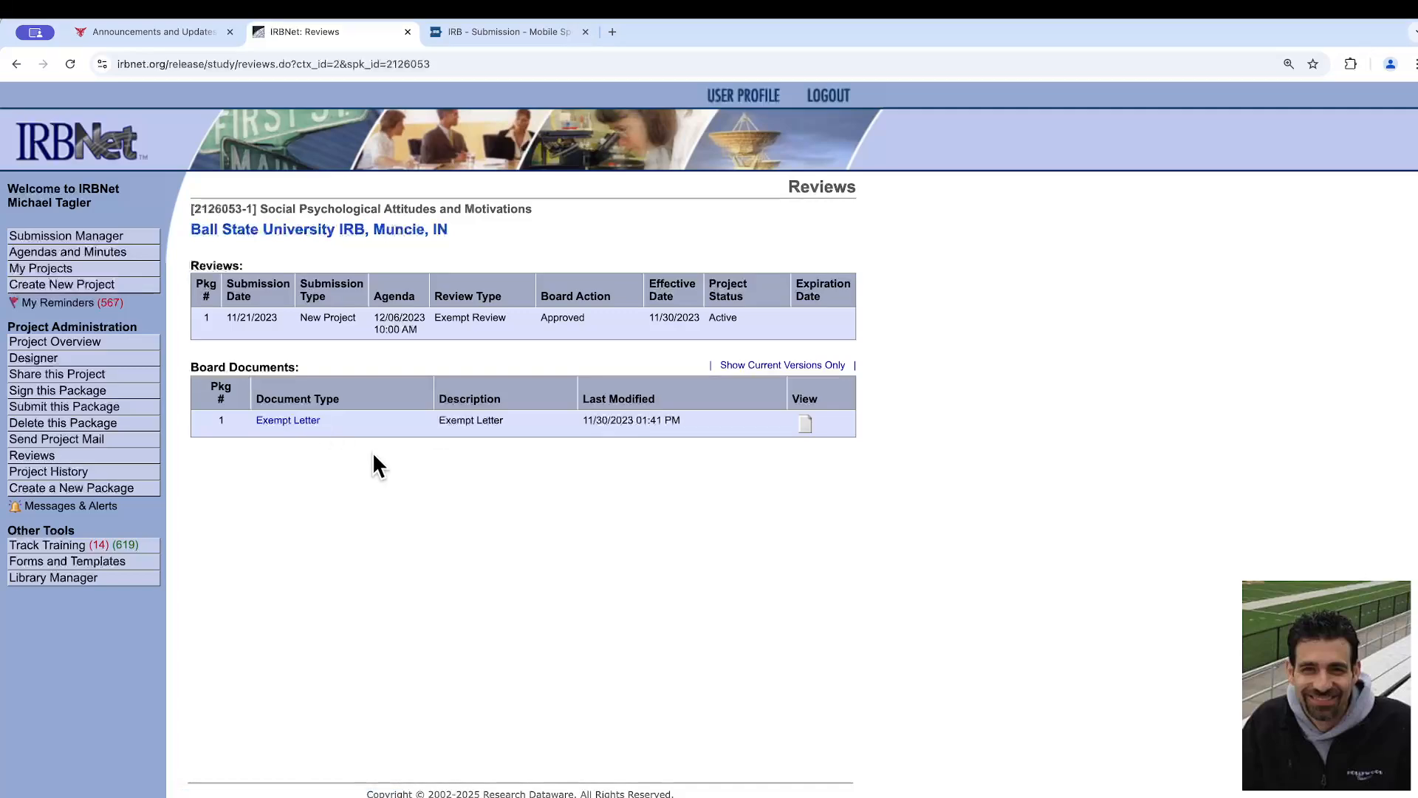
View the folder of downloaded IRBNet files in Finder, and bring up Description of Modifications.docx in Word
key("ctrl+Up")
left_click(920, 115)
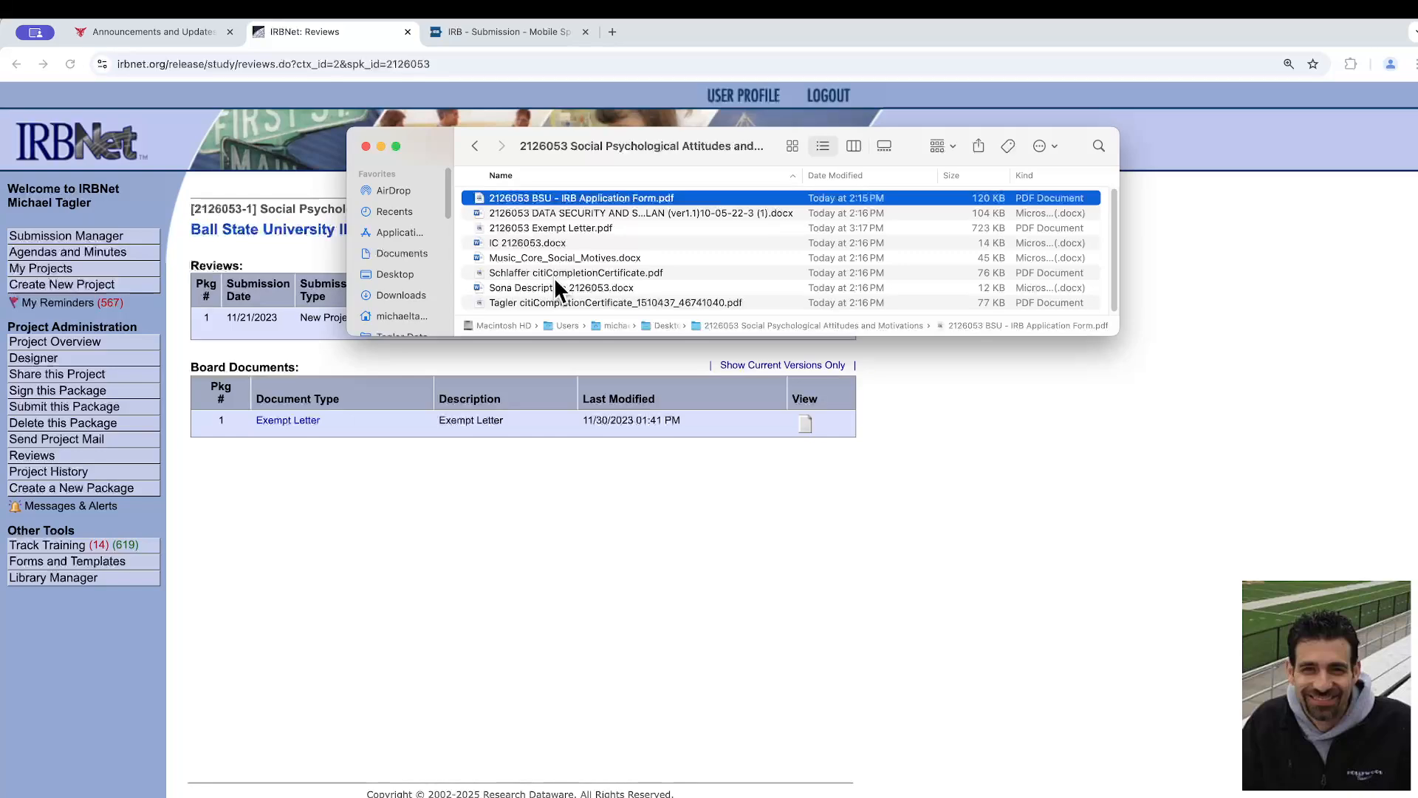
key("ctrl+Up")
left_click(832, 358)
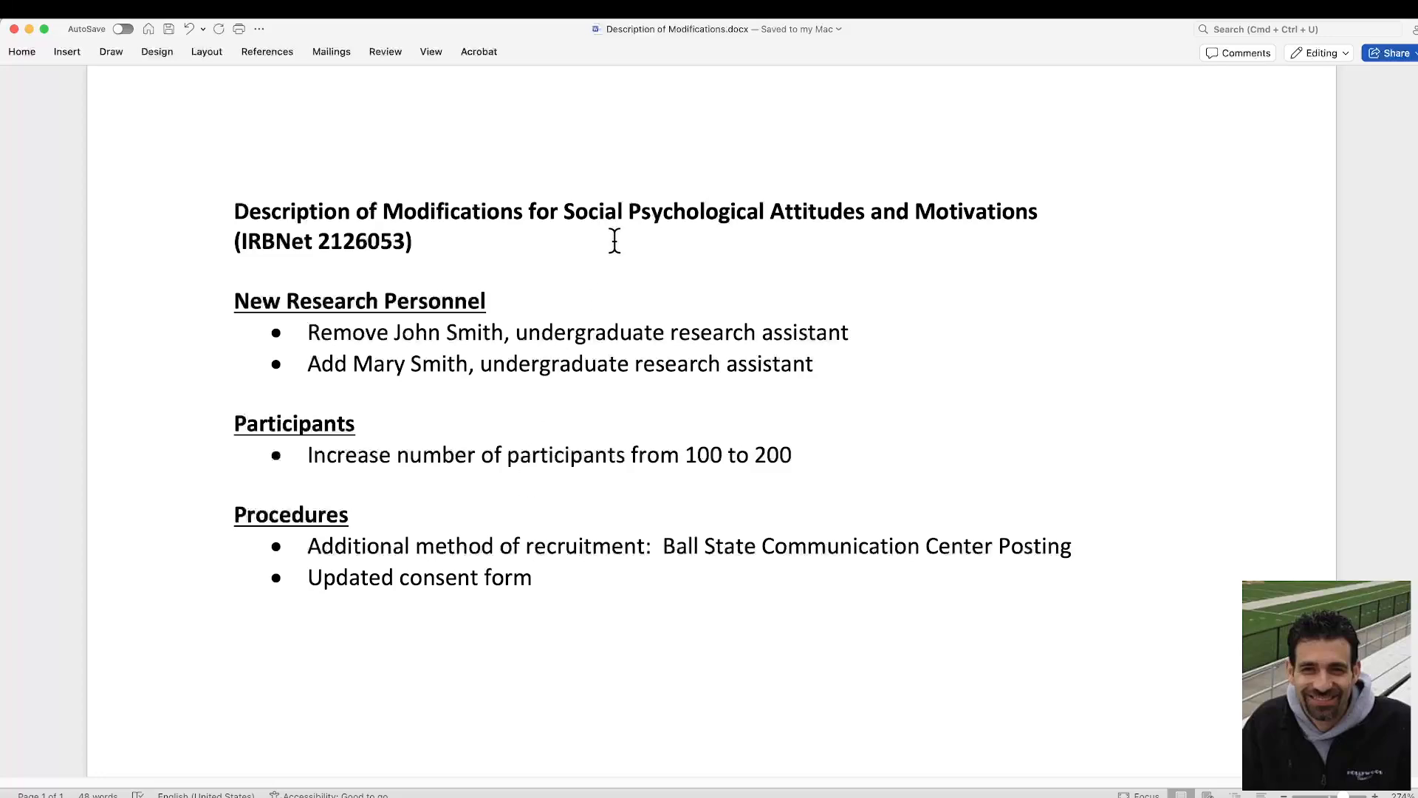
Return to the browser, switch to Cayuse Human Ethics, and start a new study
key("ctrl+Up")
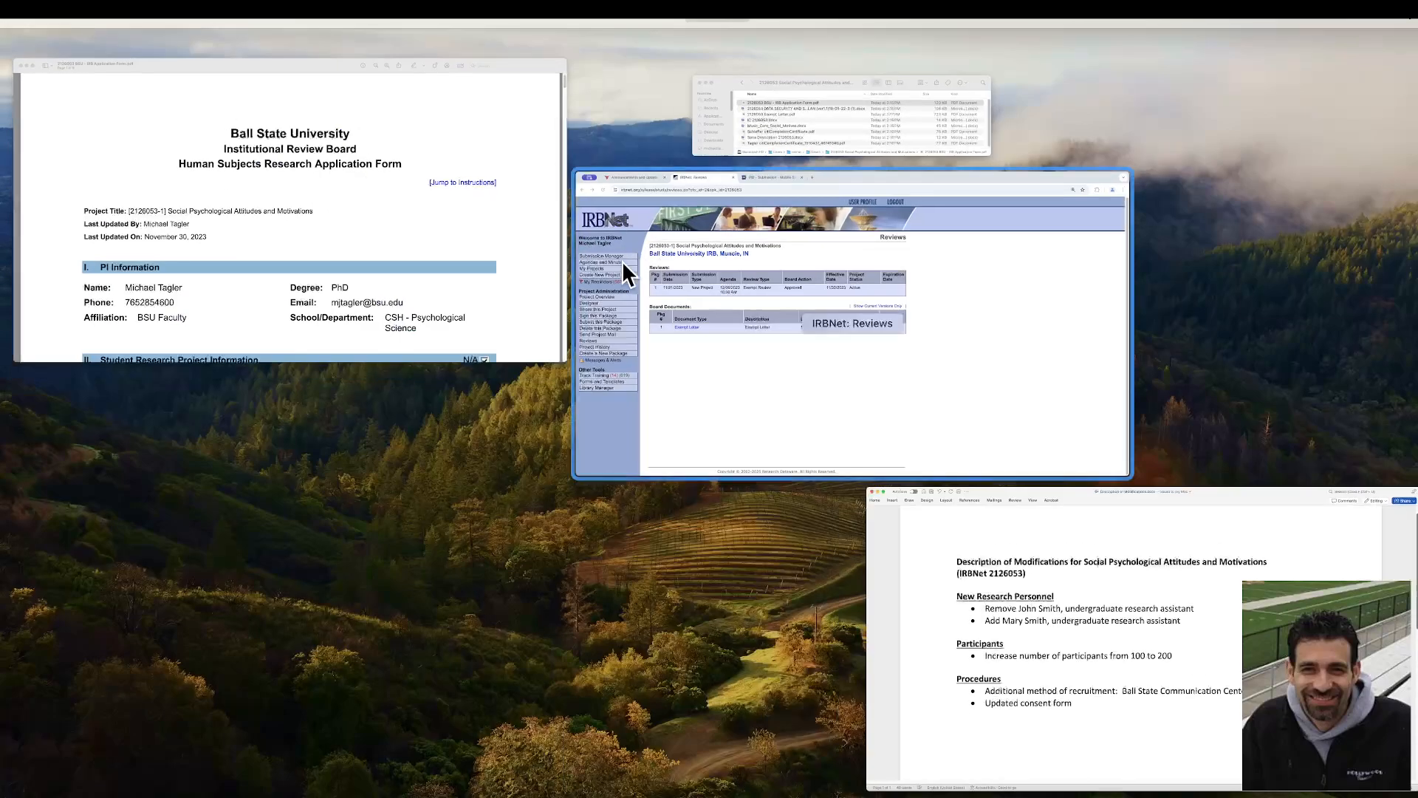
left_click(843, 272)
left_click(512, 31)
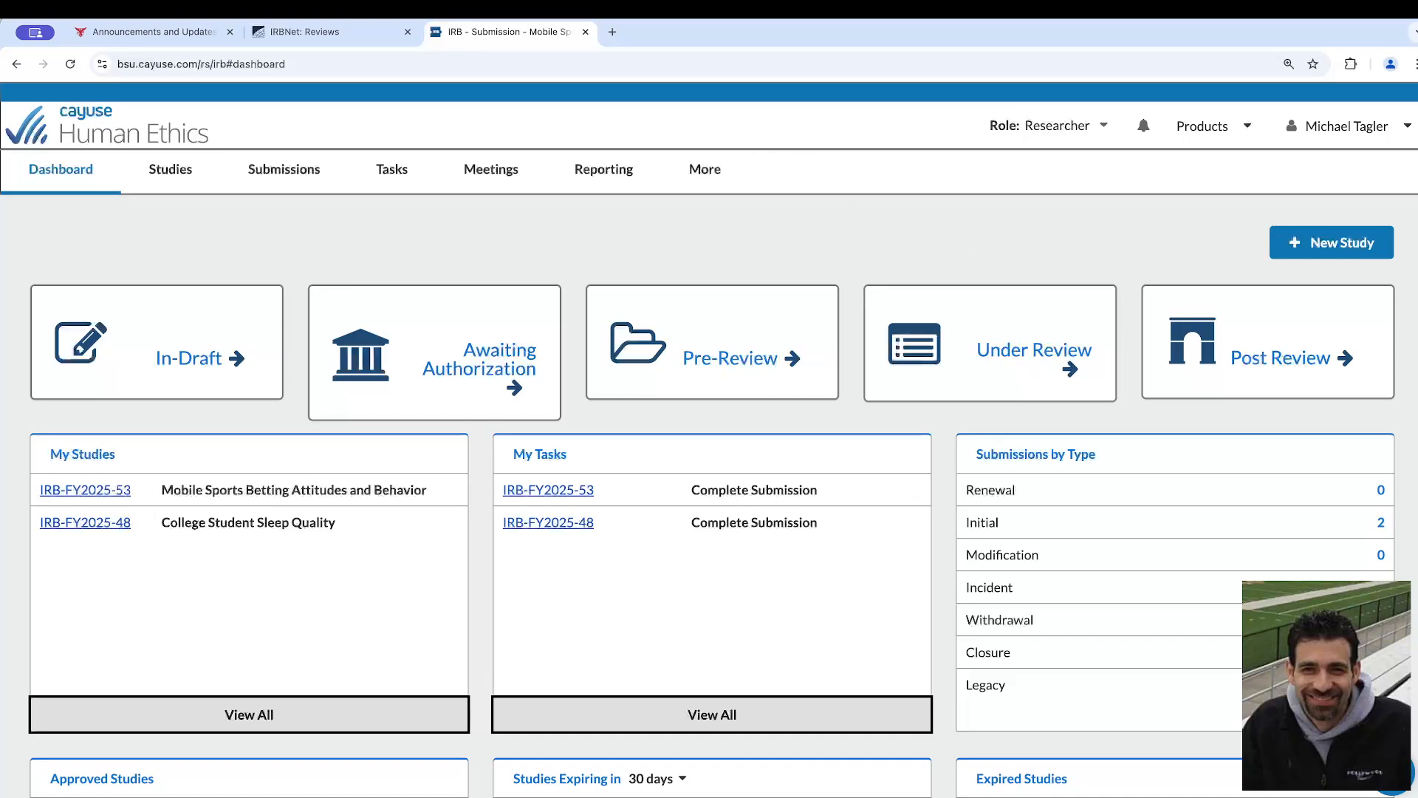
left_click(1331, 251)
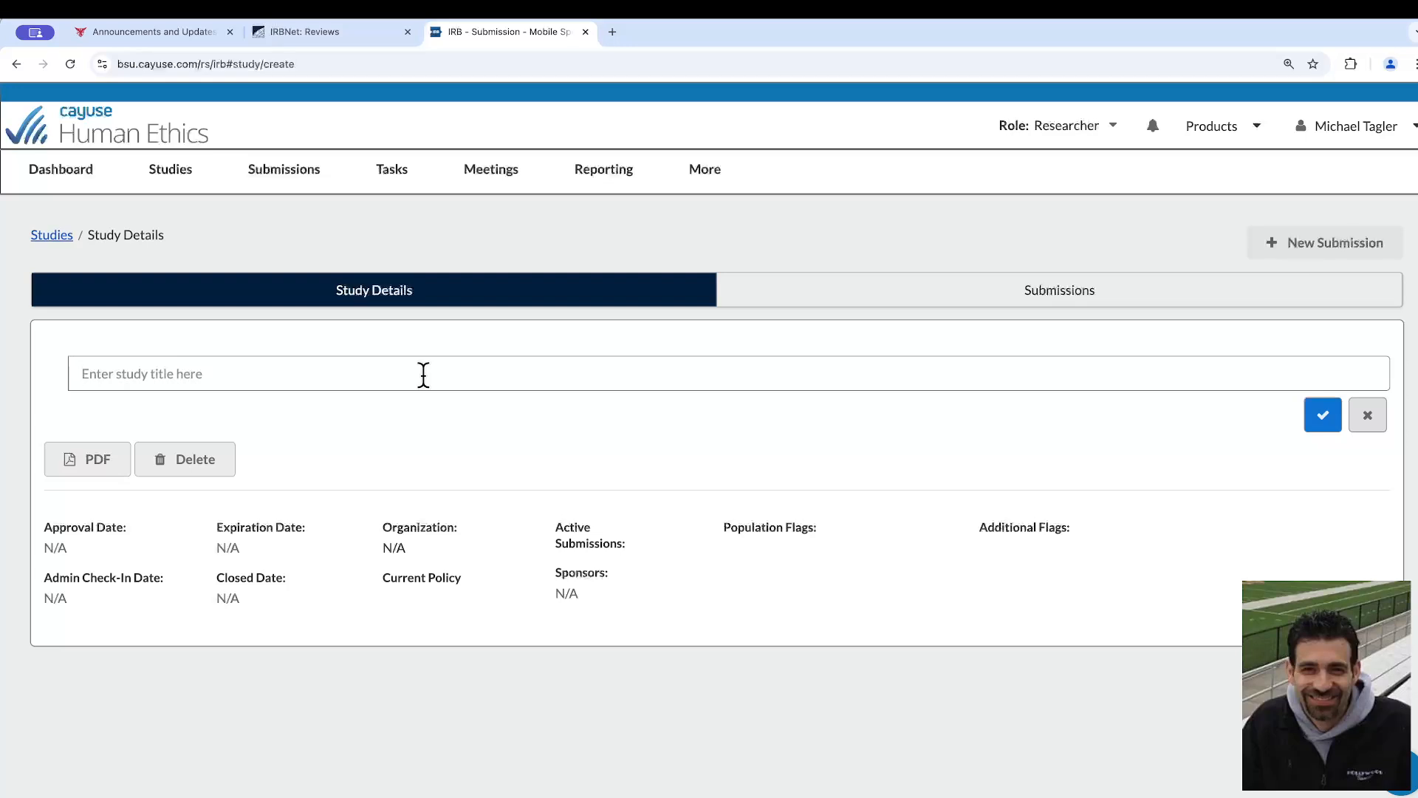
Copy the study title "Social Psychological Attitudes and Motivations" from the project's Reviews page in IRBNet
left_click(231, 29)
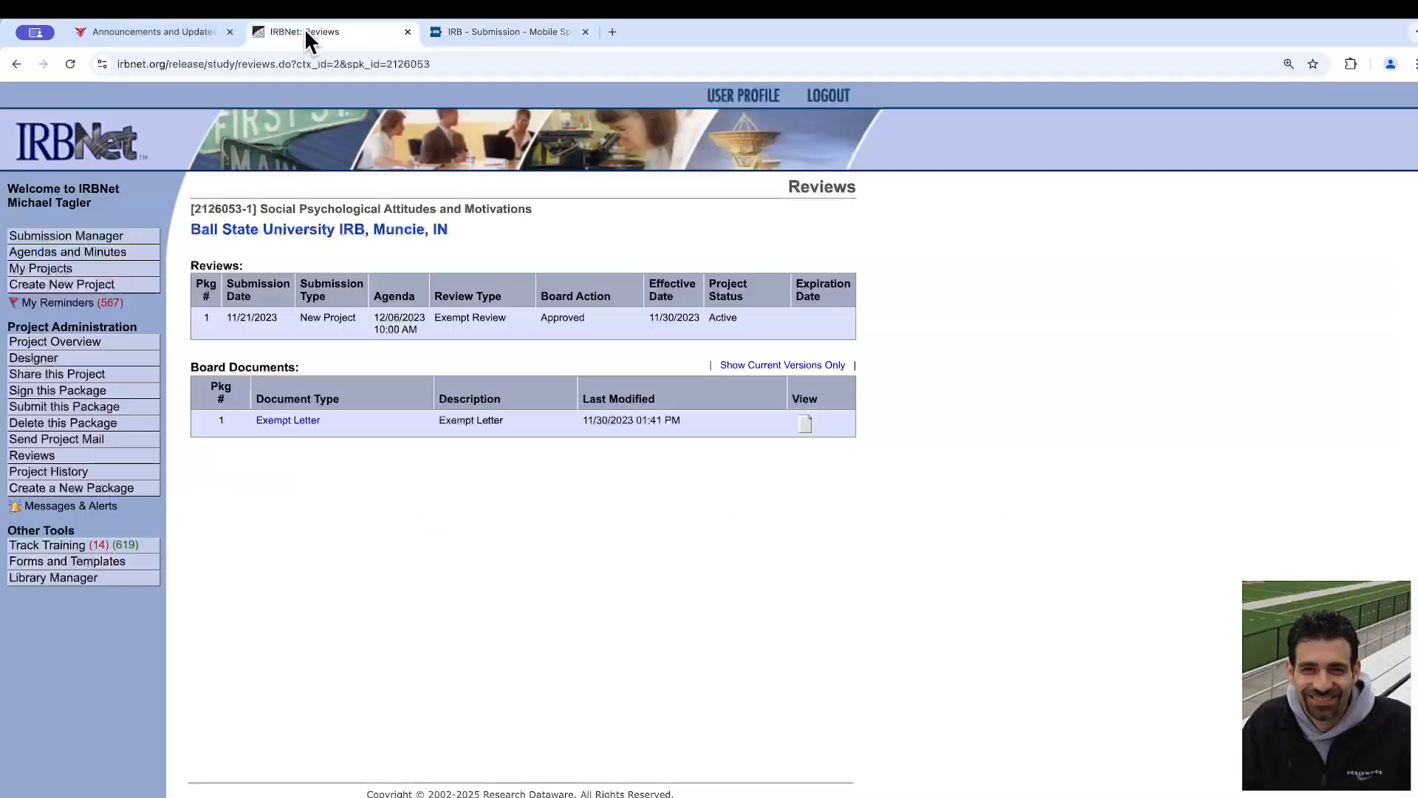
left_click_drag(266, 207, 490, 215)
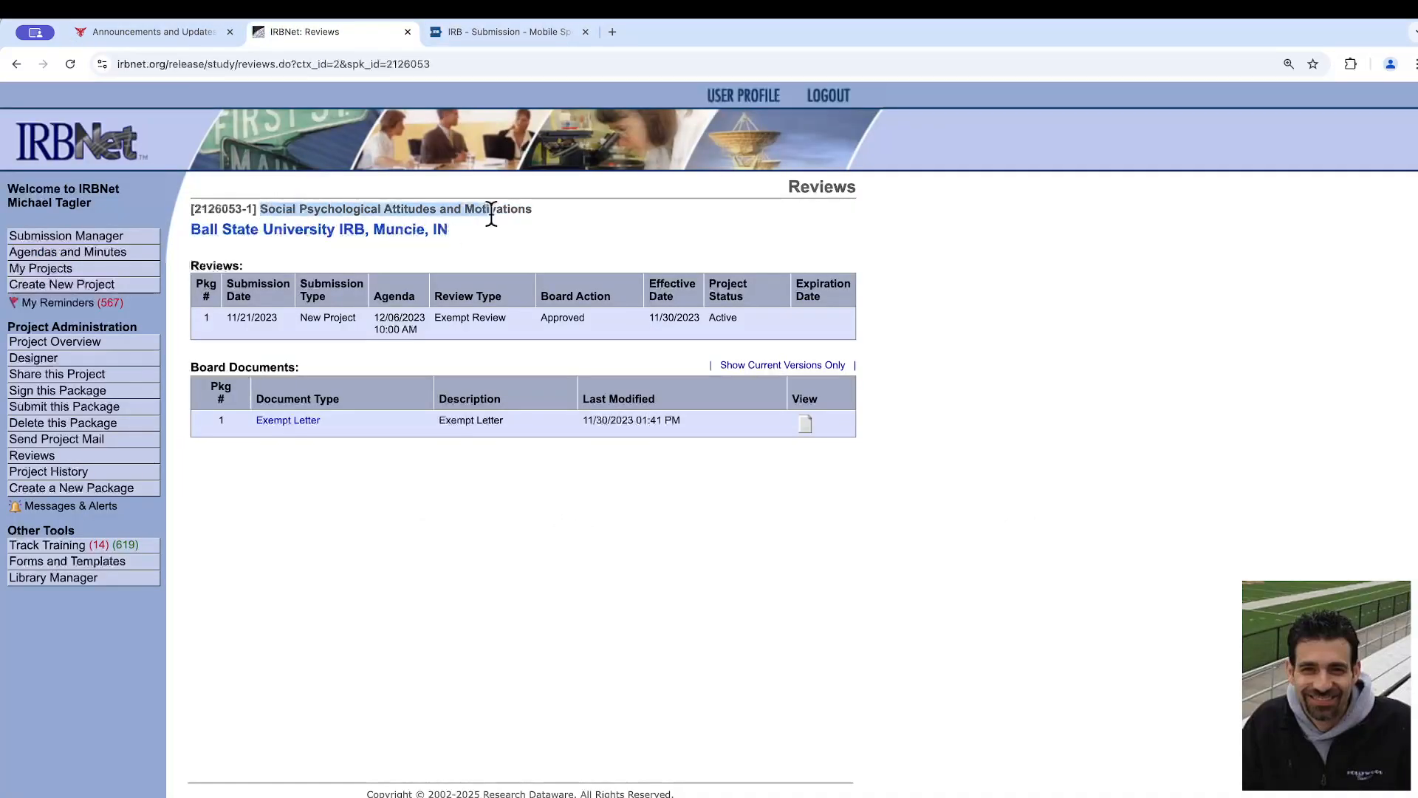
right_click(486, 198)
left_click(415, 209)
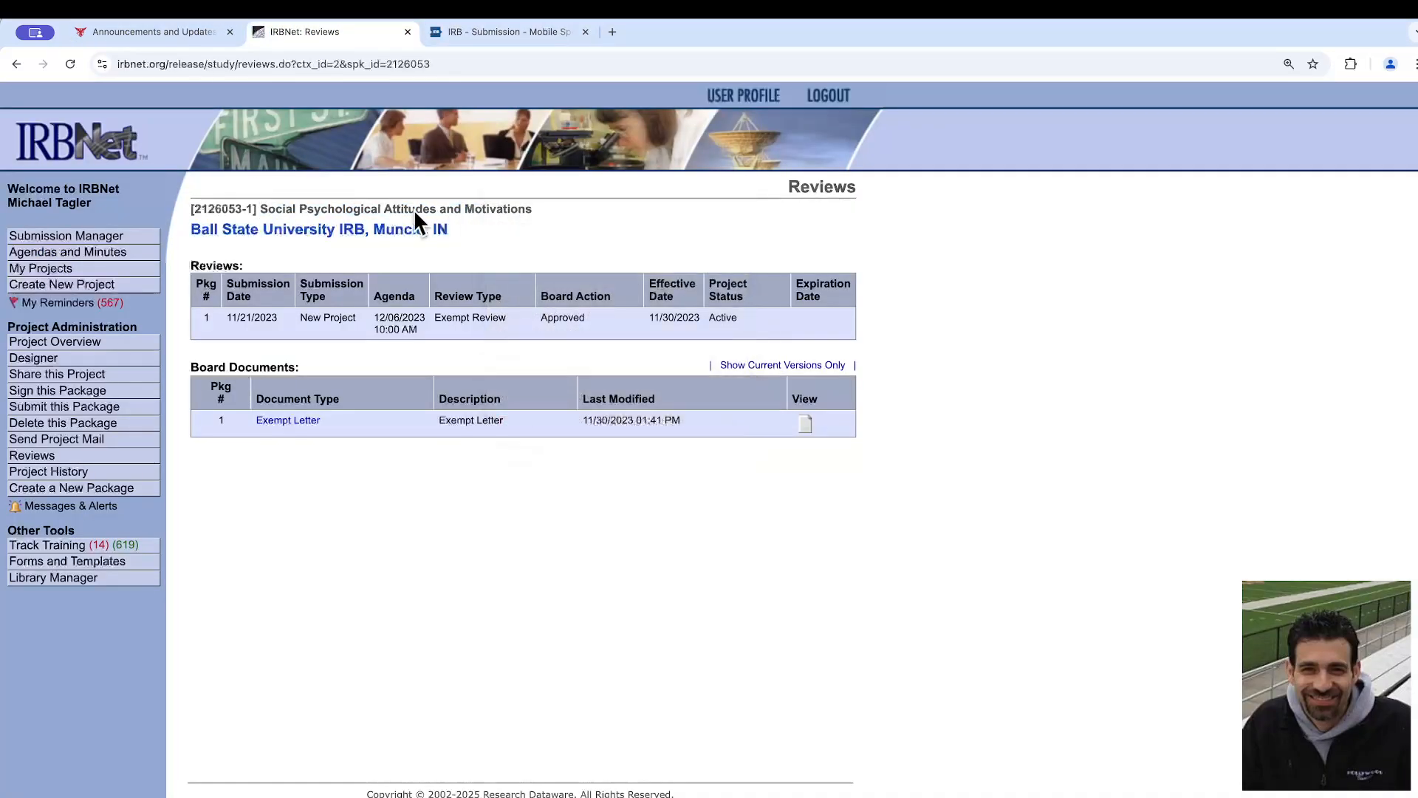
mouse_move(265, 209)
left_mouse_down()
mouse_move(556, 210)
mouse_move(258, 209)
left_mouse_up()
right_click(489, 197)
left_click(546, 211)
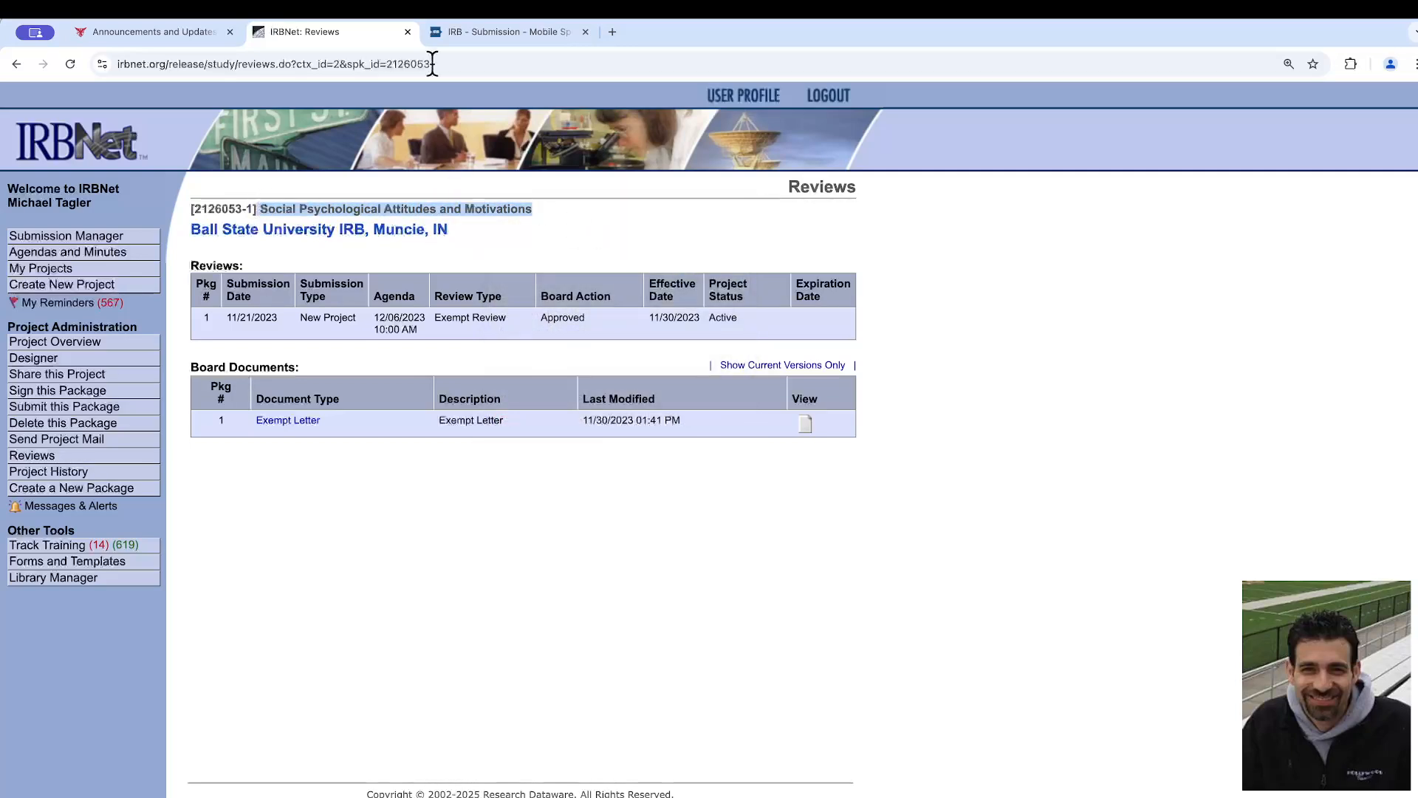
Paste "Social Psychological Attitudes and Motivations" as the new Cayuse study's title and save the study
left_click(497, 31)
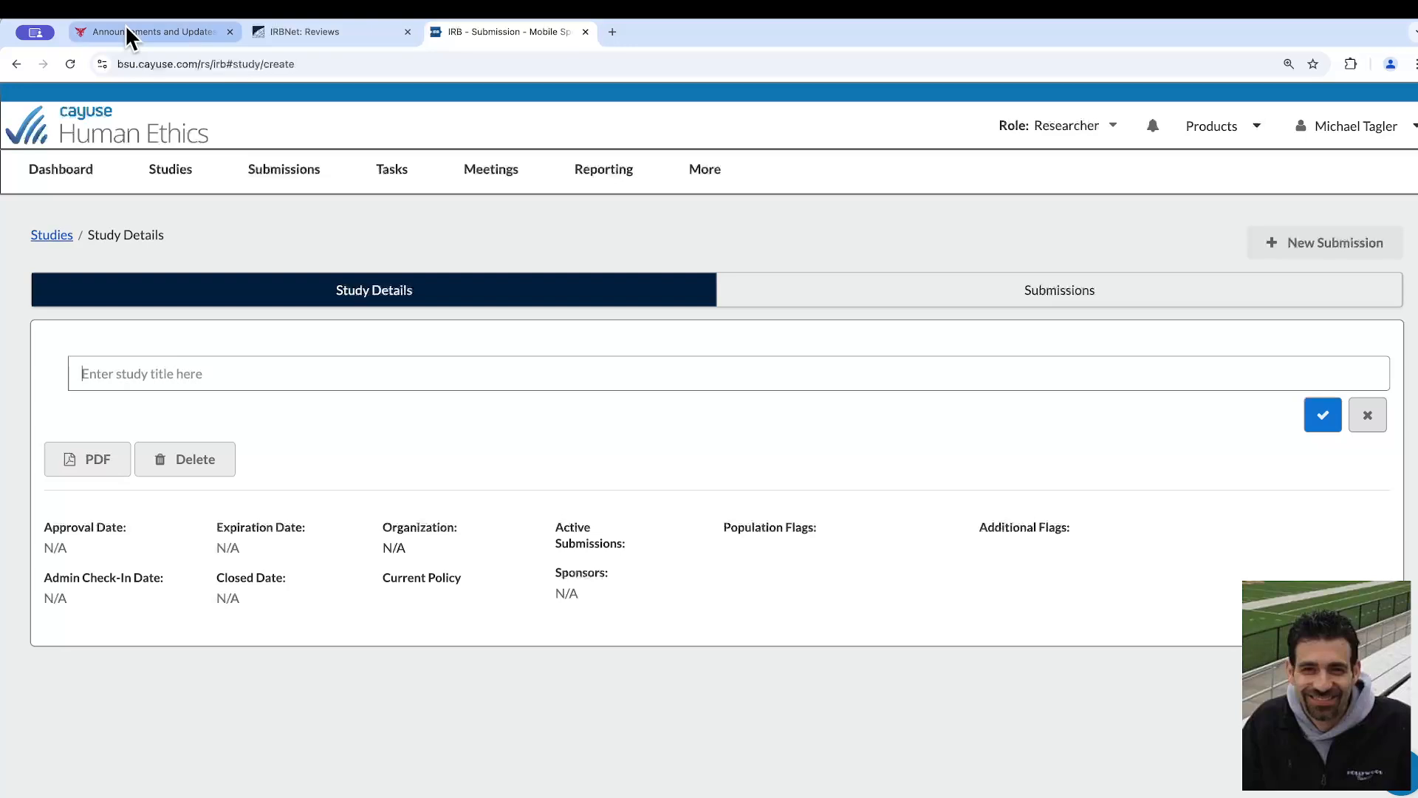
left_click(325, 379)
key("ctrl+v")
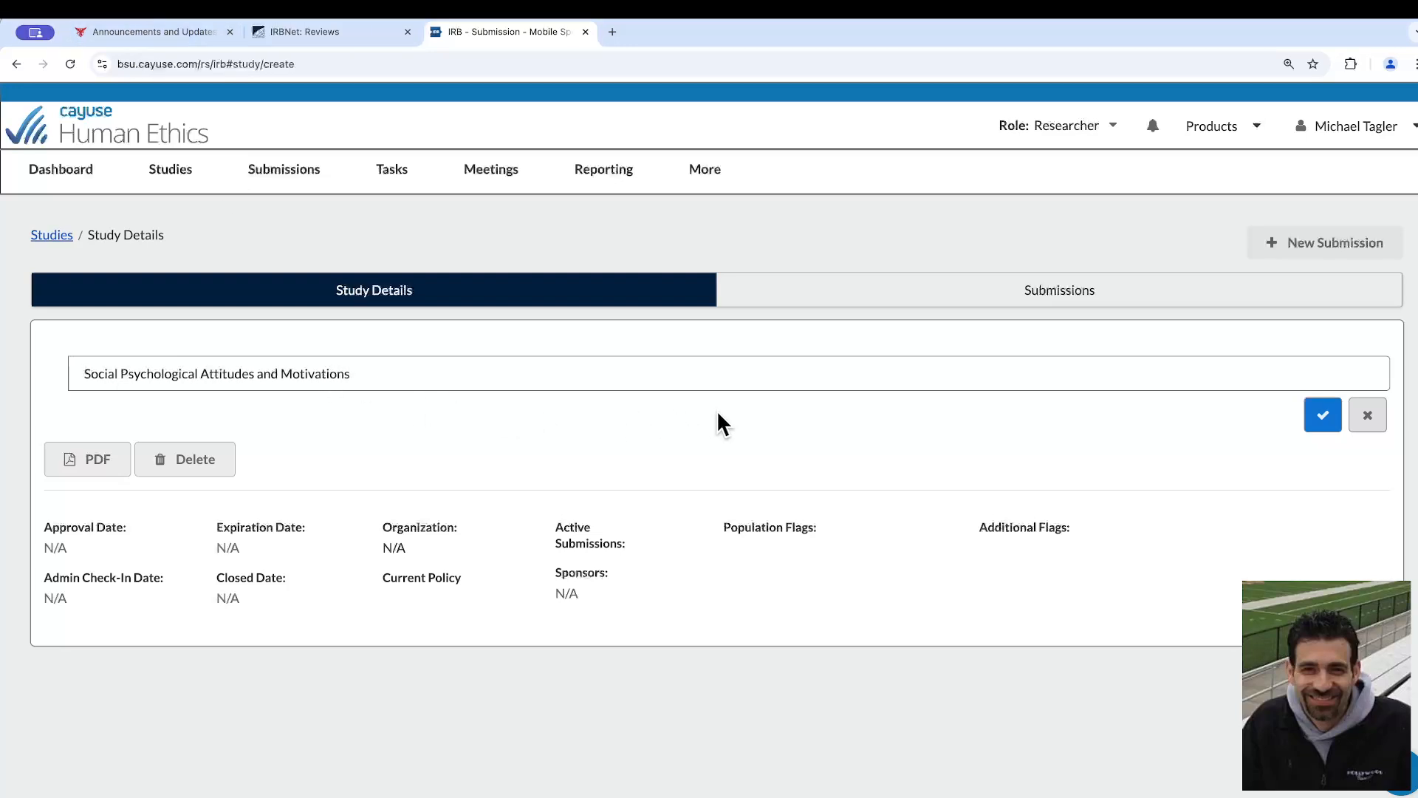
left_click(1321, 421)
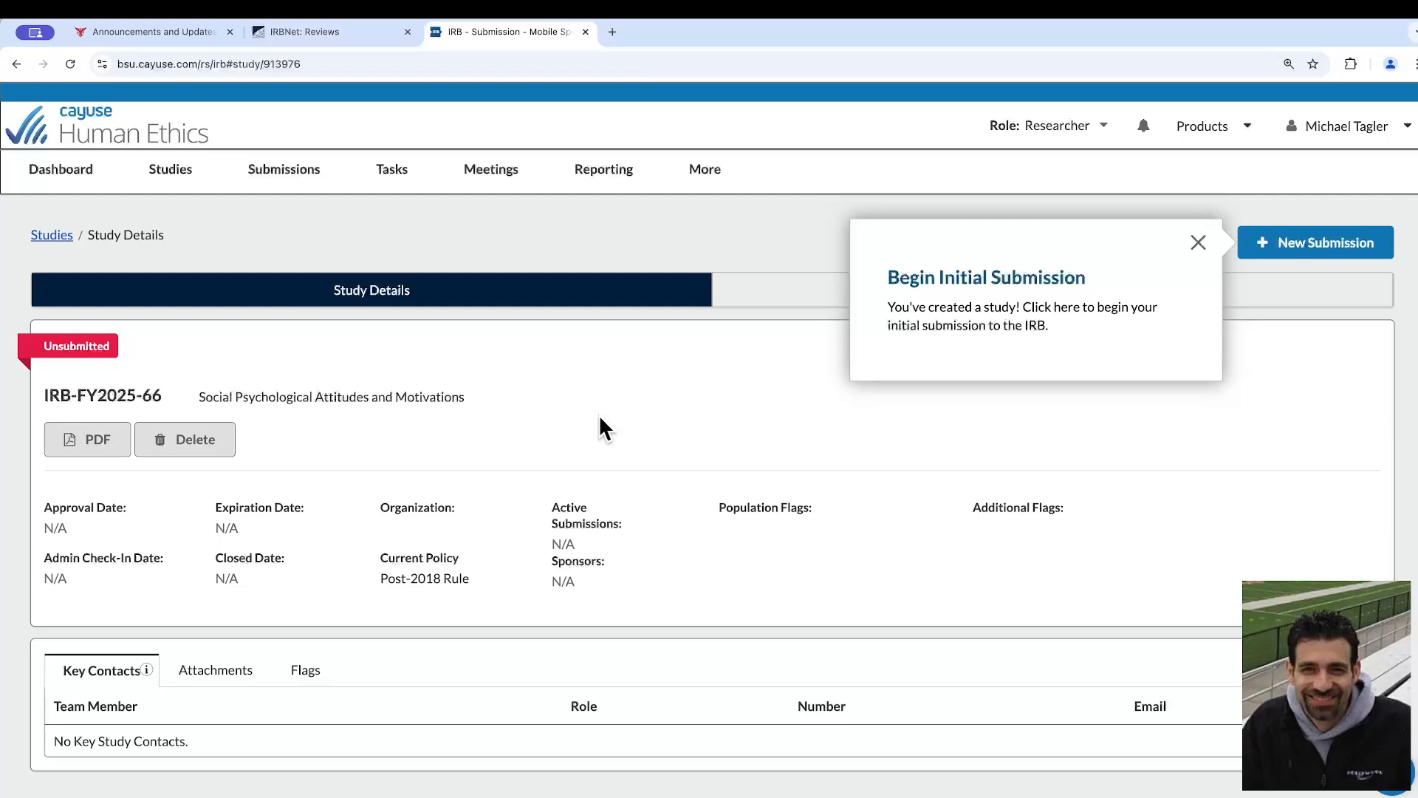
Create an Initial submission for the new study and open it for editing
left_click(1313, 258)
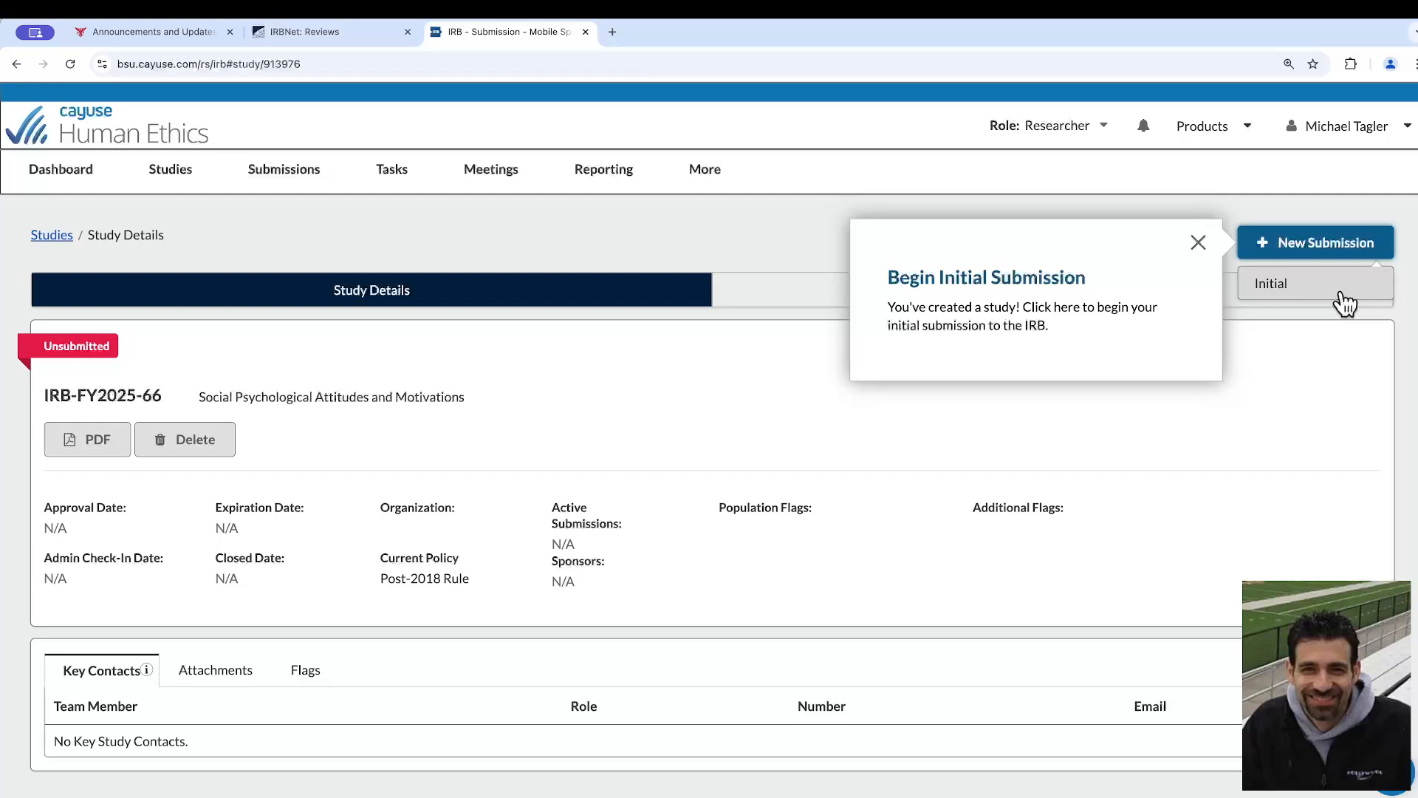
left_click(1344, 292)
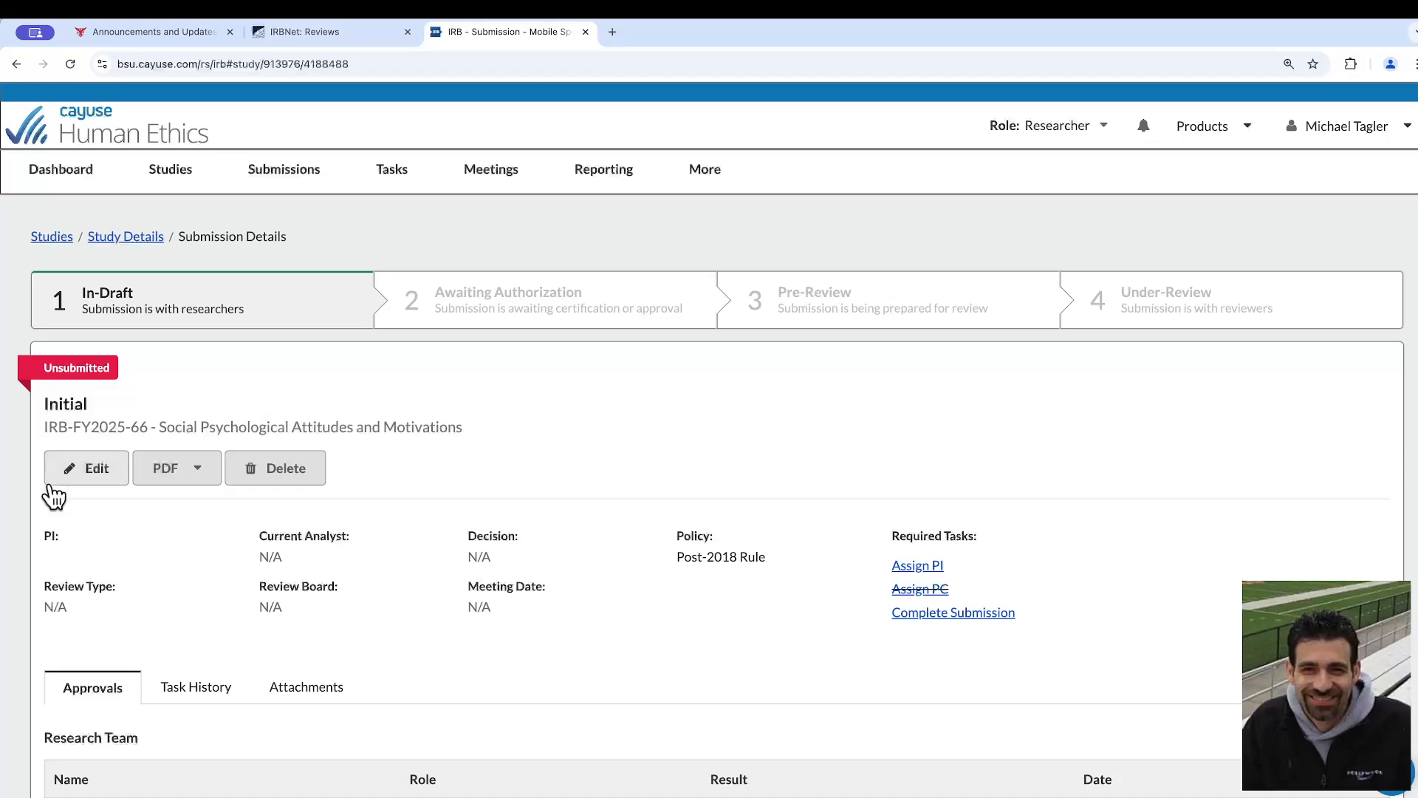
left_click(74, 482)
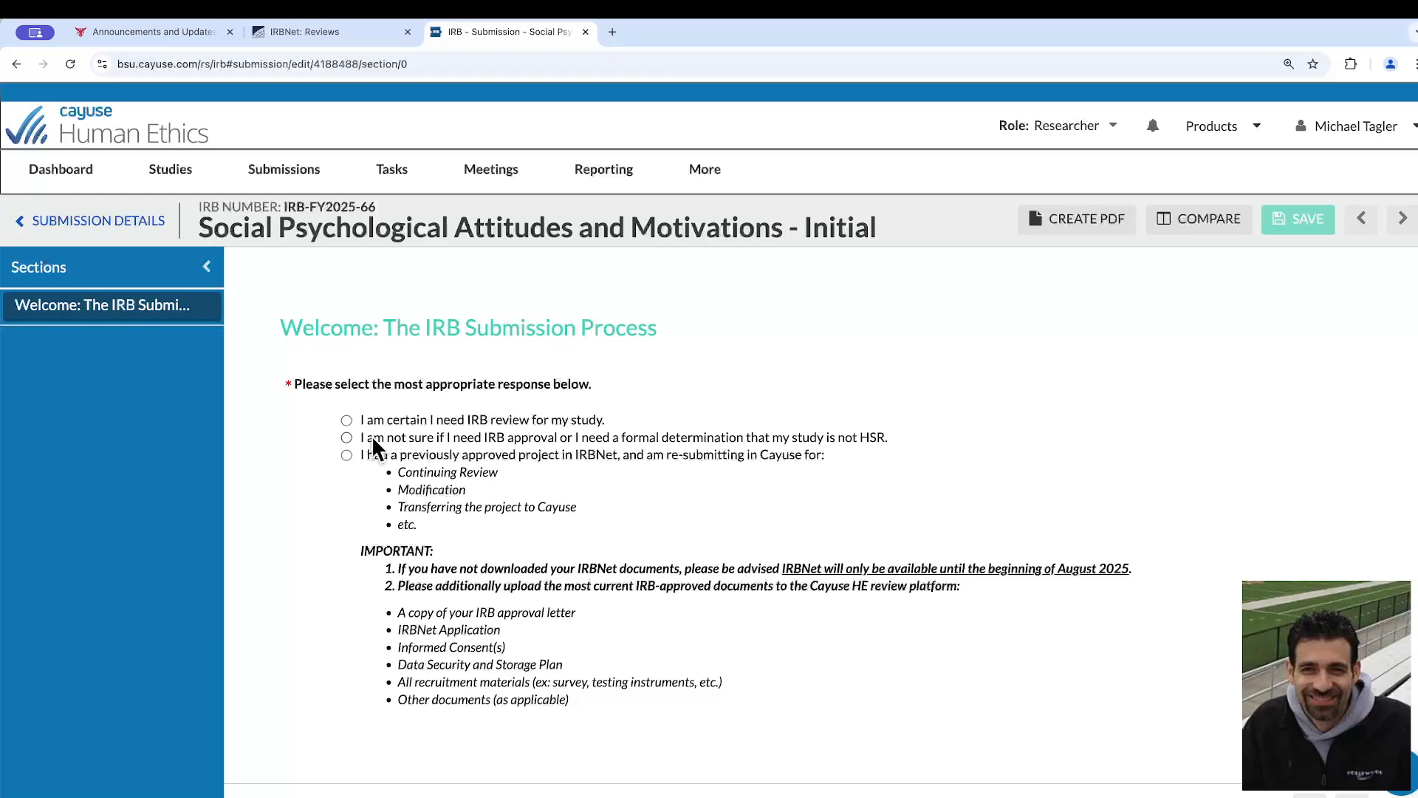
Choose re-submission of a previously approved IRBNet project, confirm the introductory sections are read, and continue to Project Personnel
left_click(347, 455)
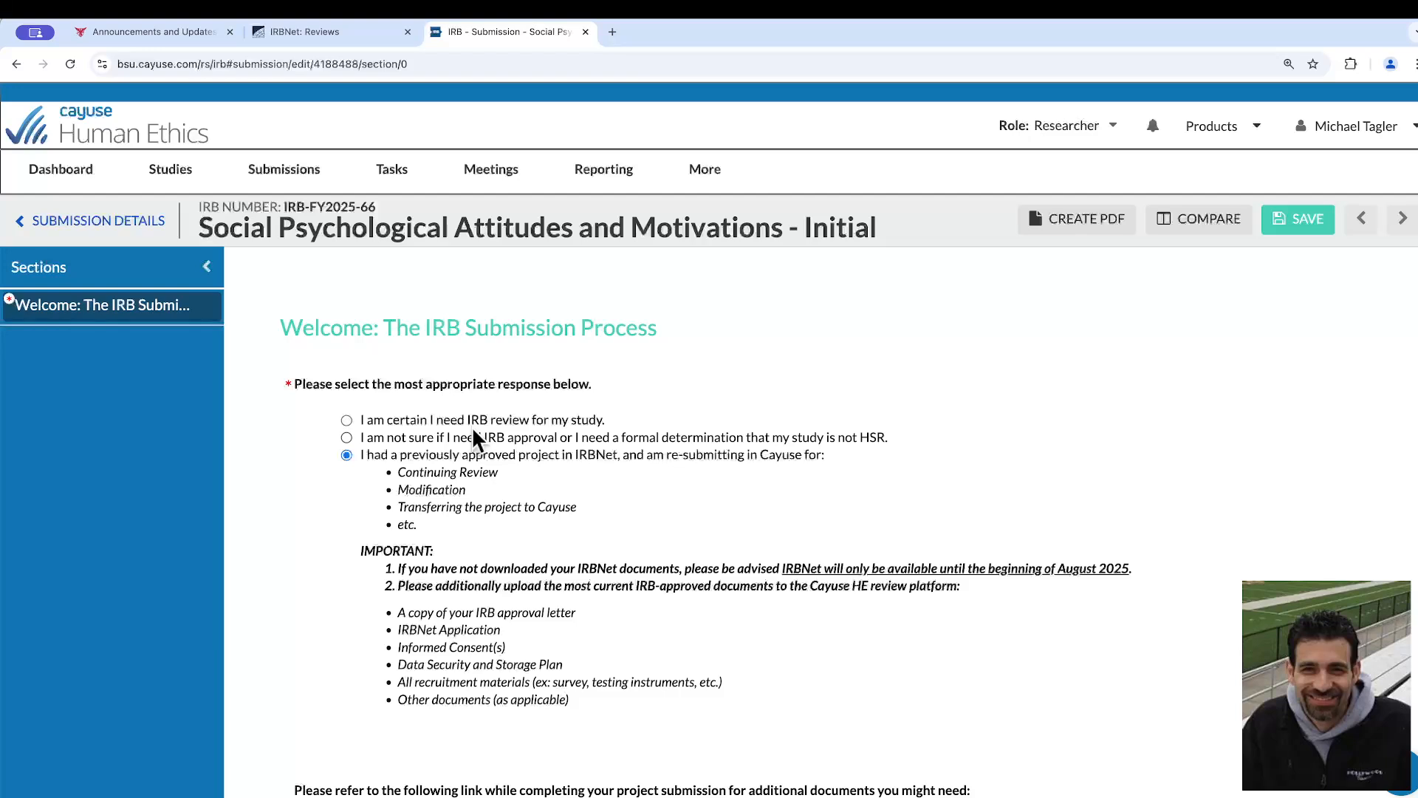
scroll(1013, 534, "down", 10)
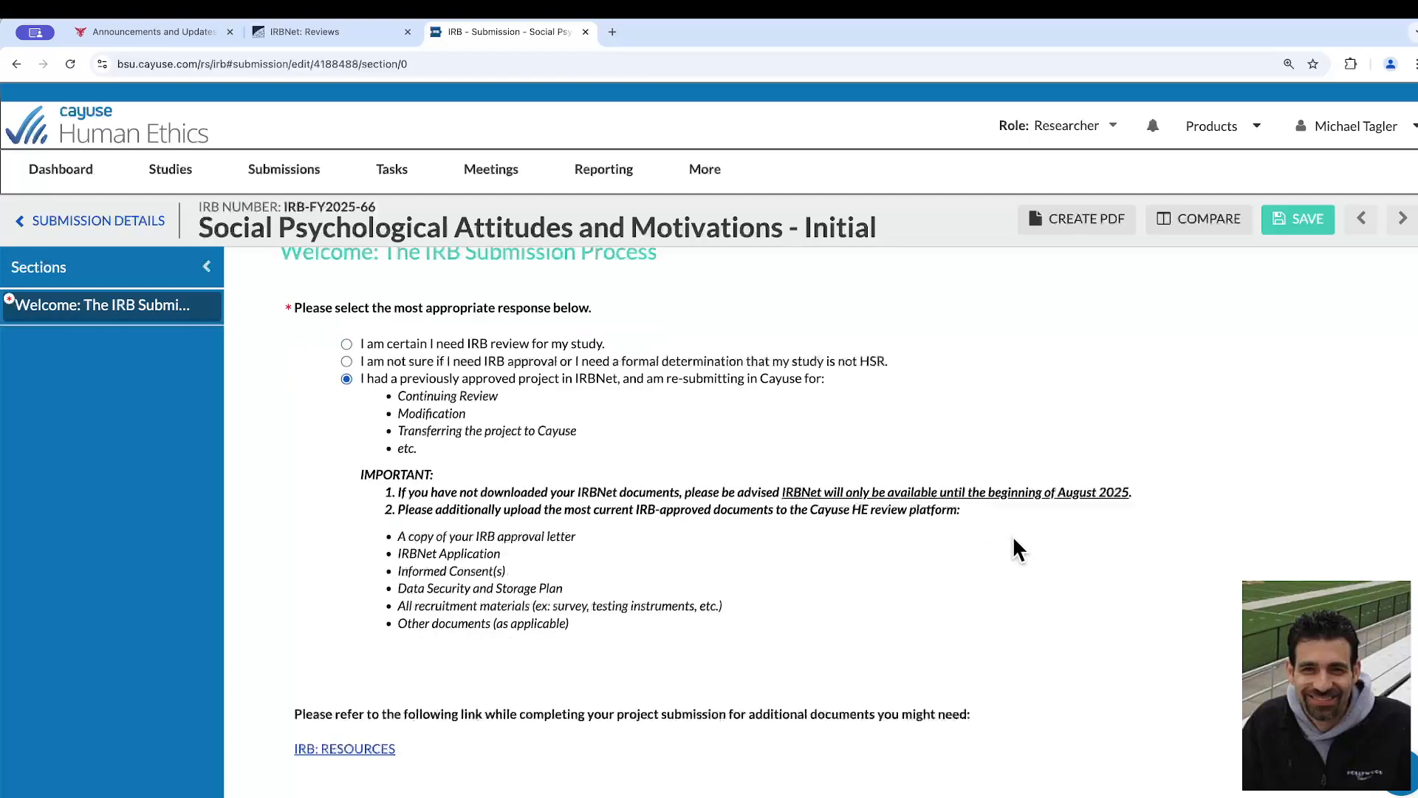
left_click(348, 648)
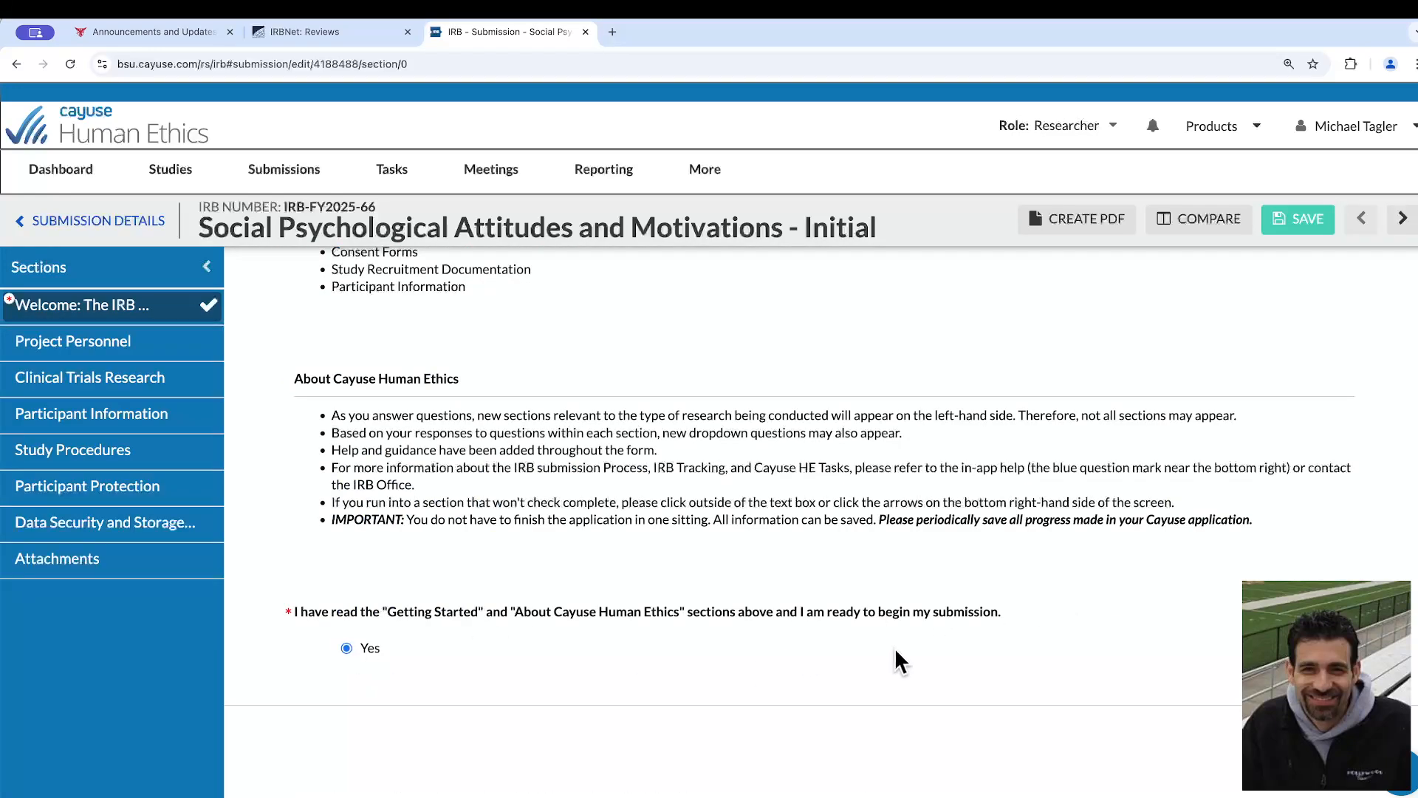
left_click(1380, 738)
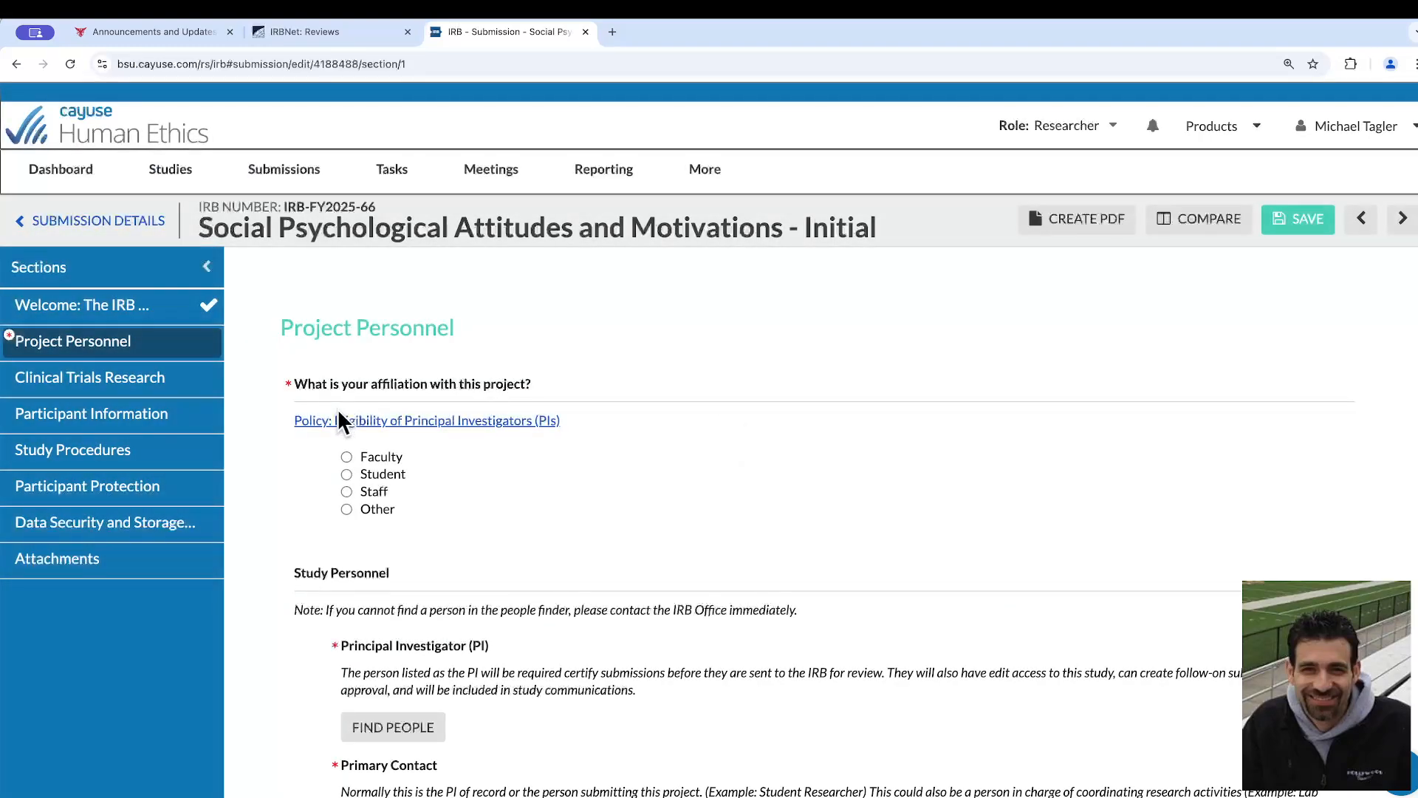
Set the project affiliation to Faculty, and find the principal investigator by last name and save that person as PI
left_click(346, 458)
scroll(652, 430, "down", 3)
left_click(399, 565)
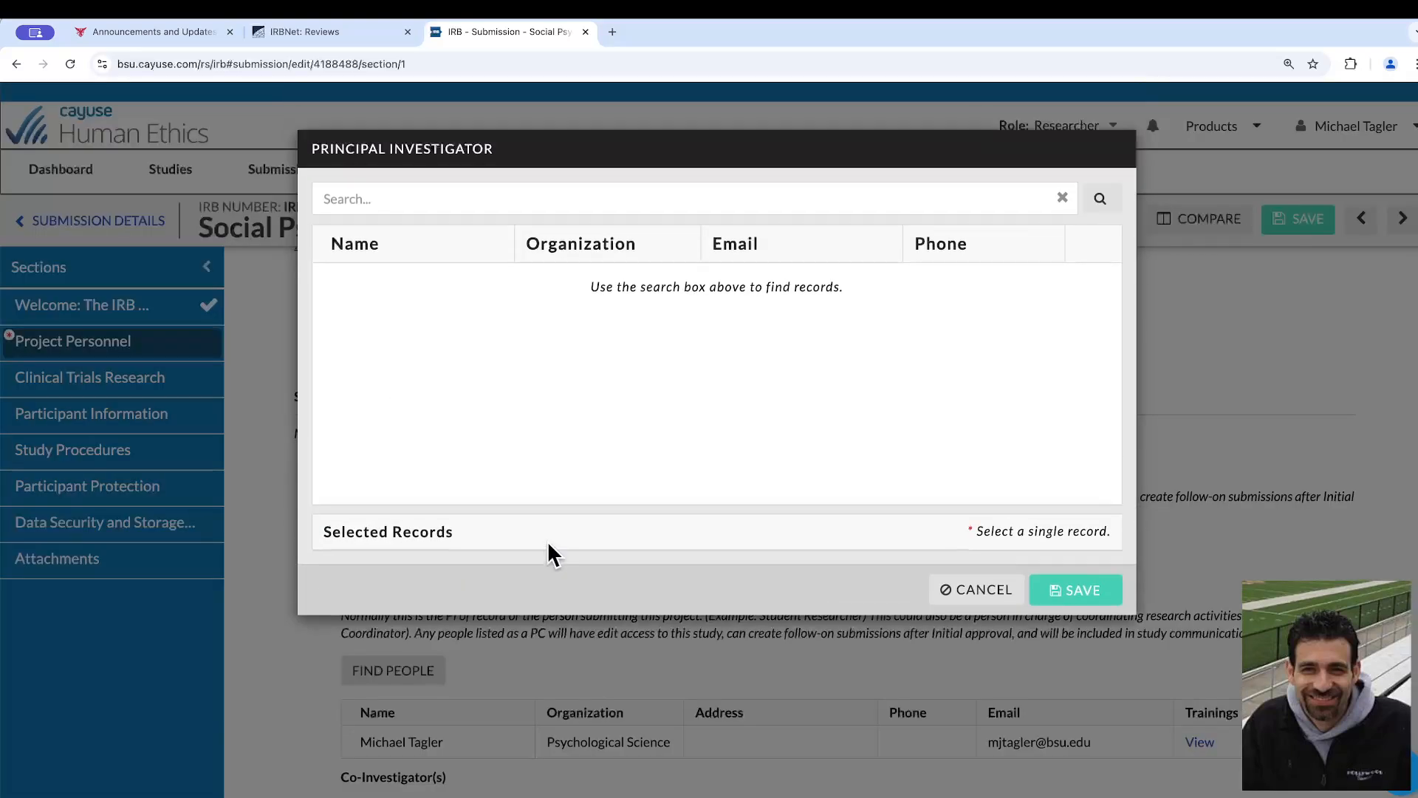
left_click(790, 212)
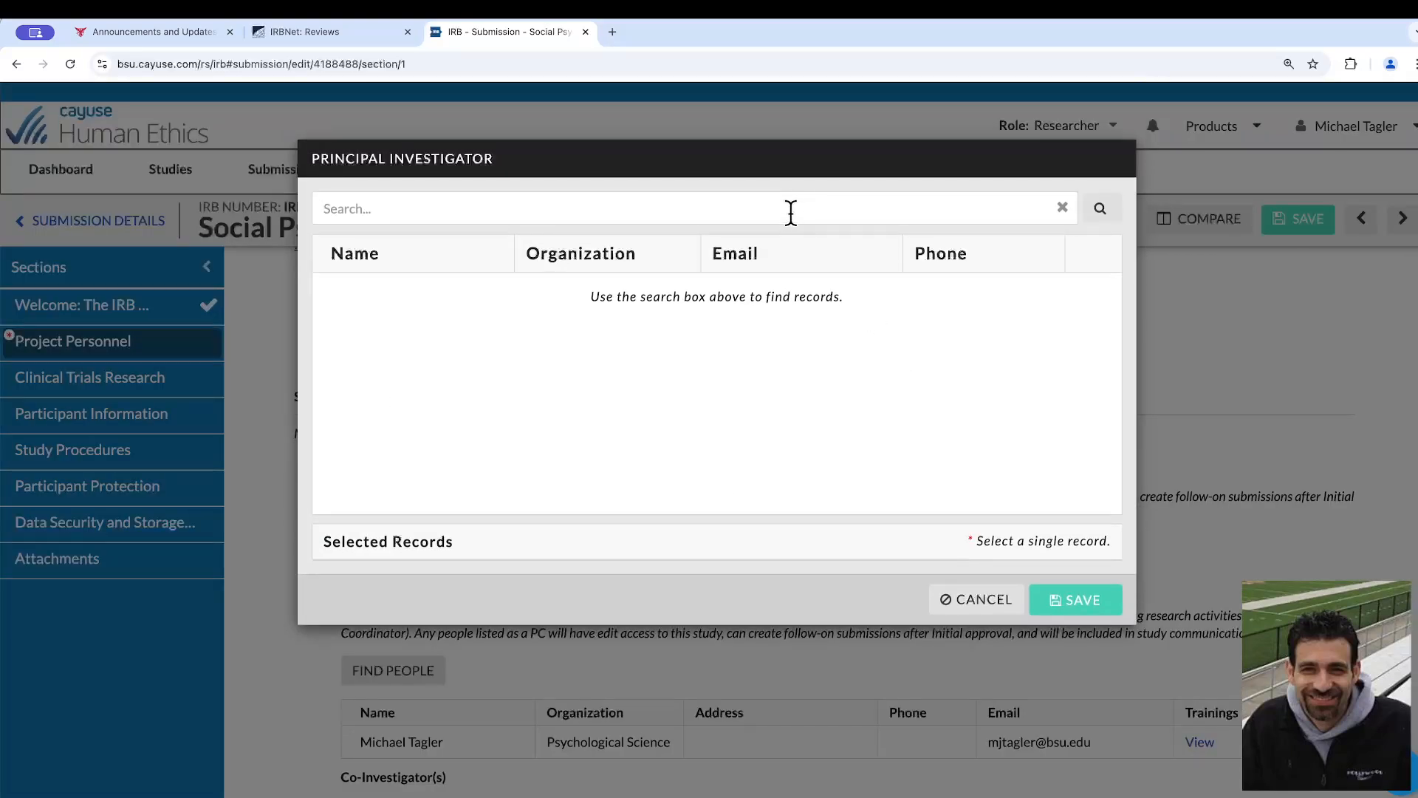
type("Tagler")
left_click(1100, 210)
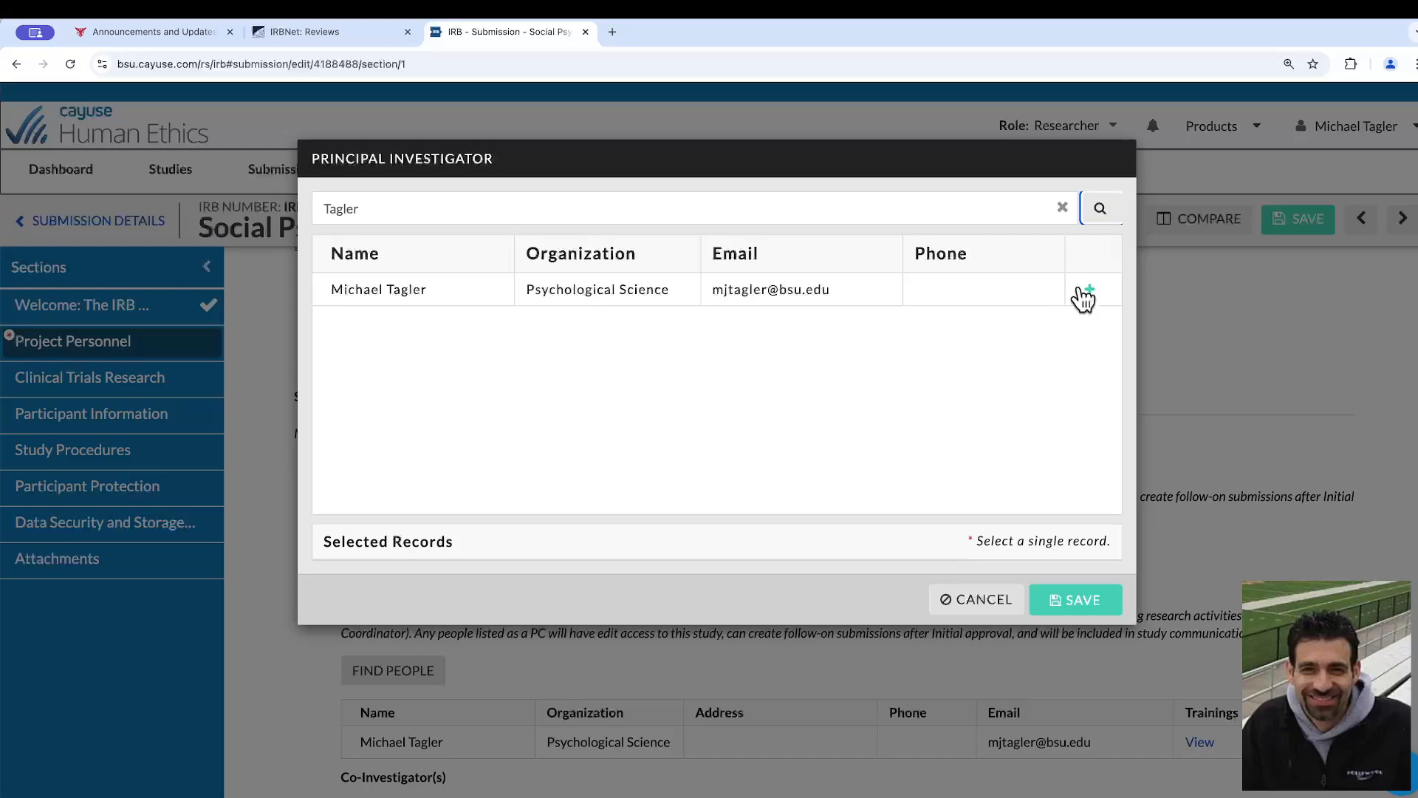
left_click(1088, 294)
left_click(1099, 632)
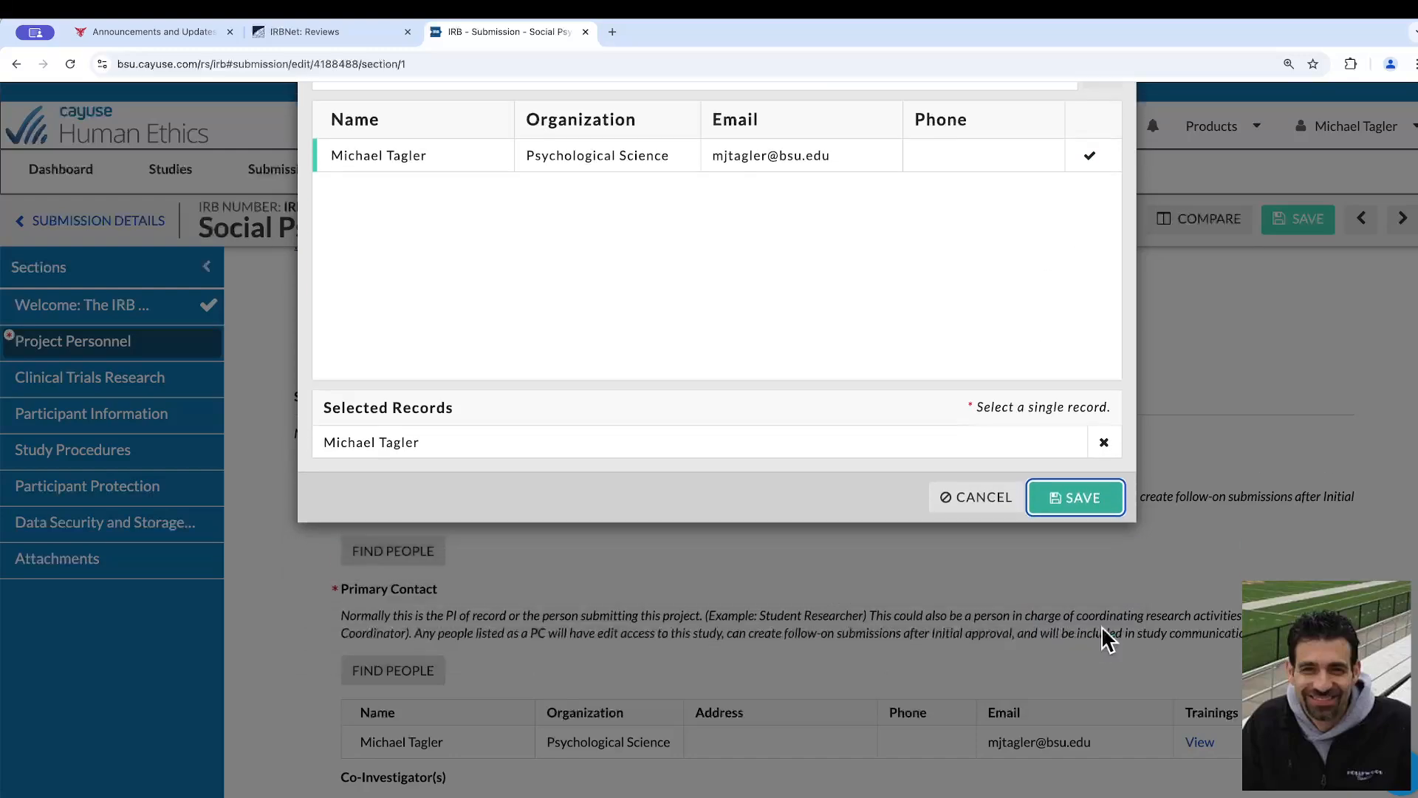
Find the co-investigator by last name, select the matching record, and save it under Co-Investigator(s)
scroll(881, 476, "down", 2)
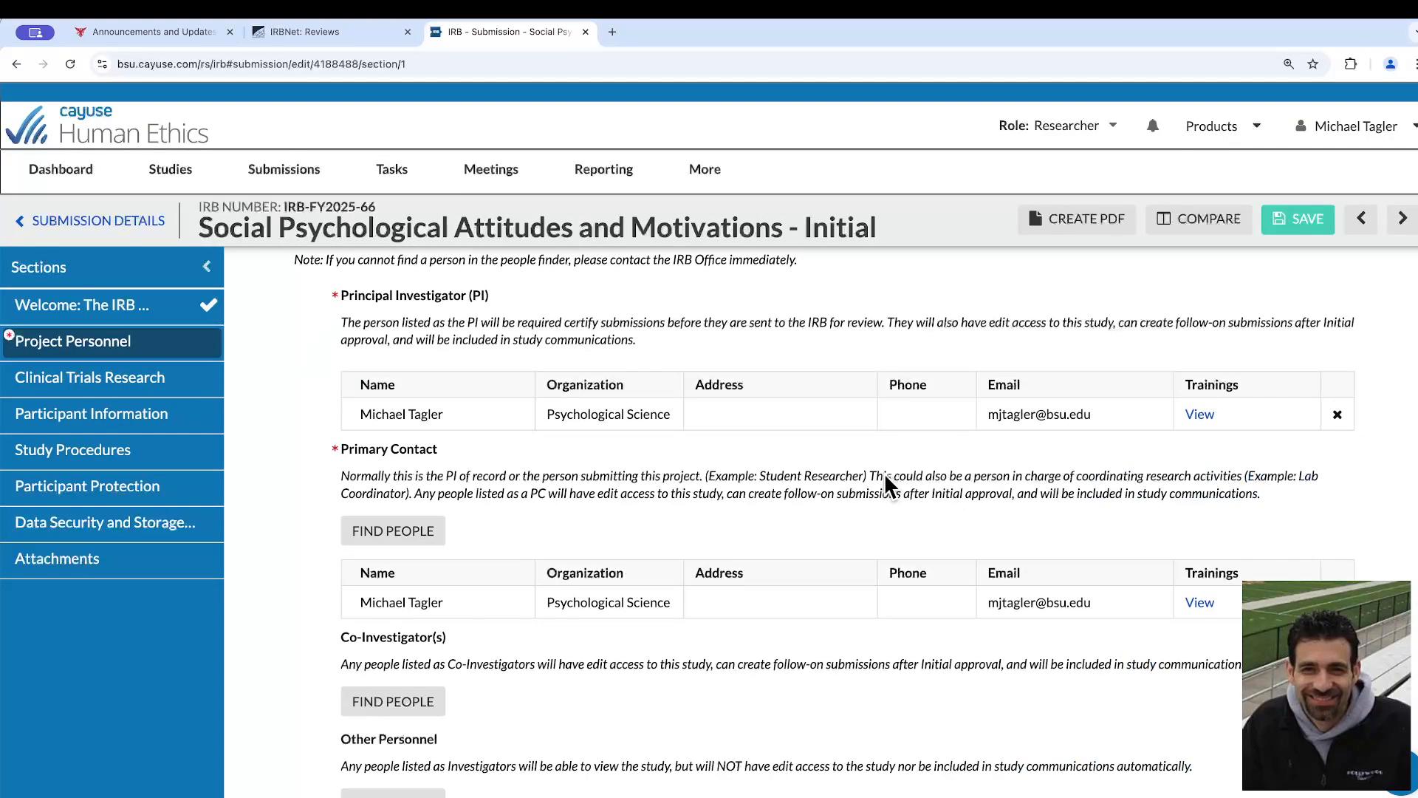
scroll(885, 474, "down", 1)
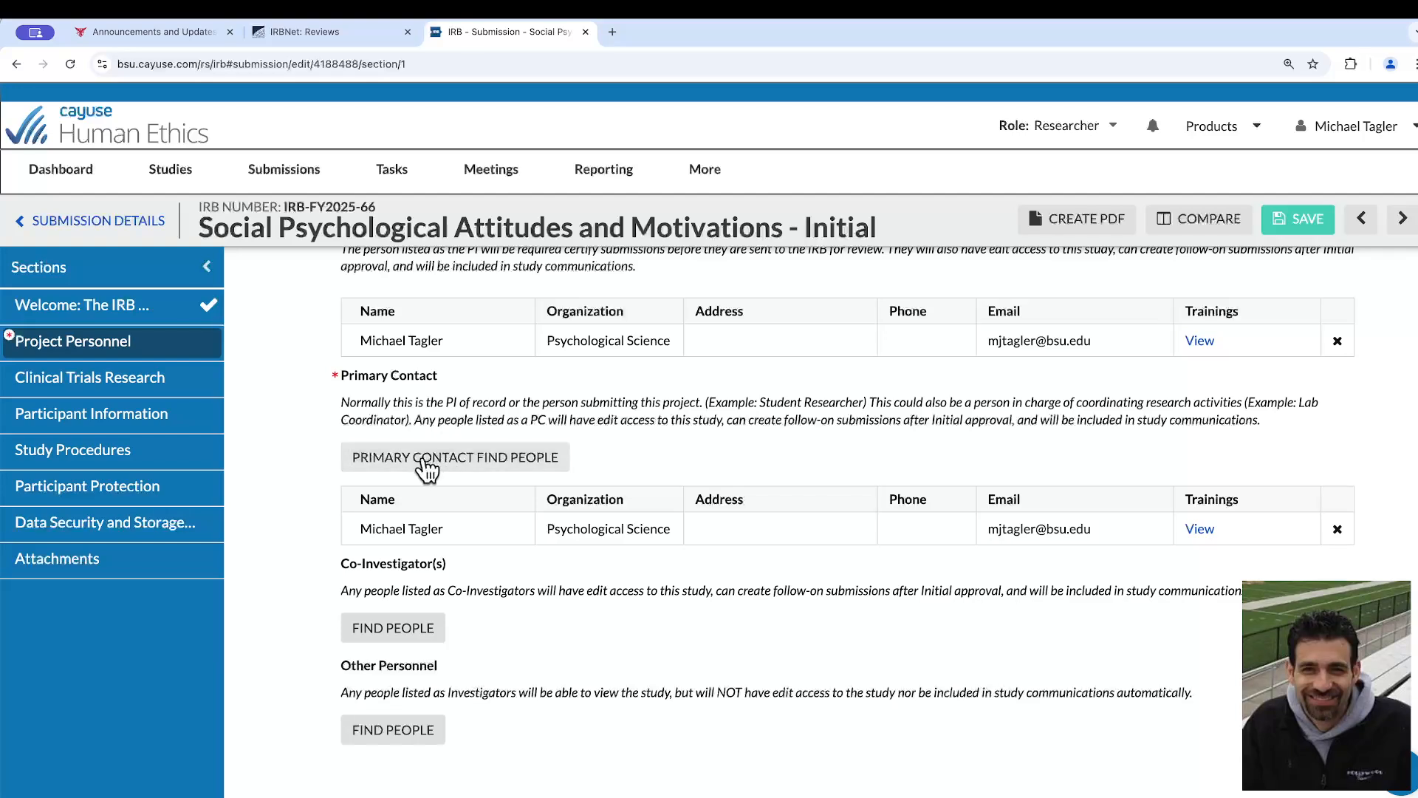
left_click(404, 632)
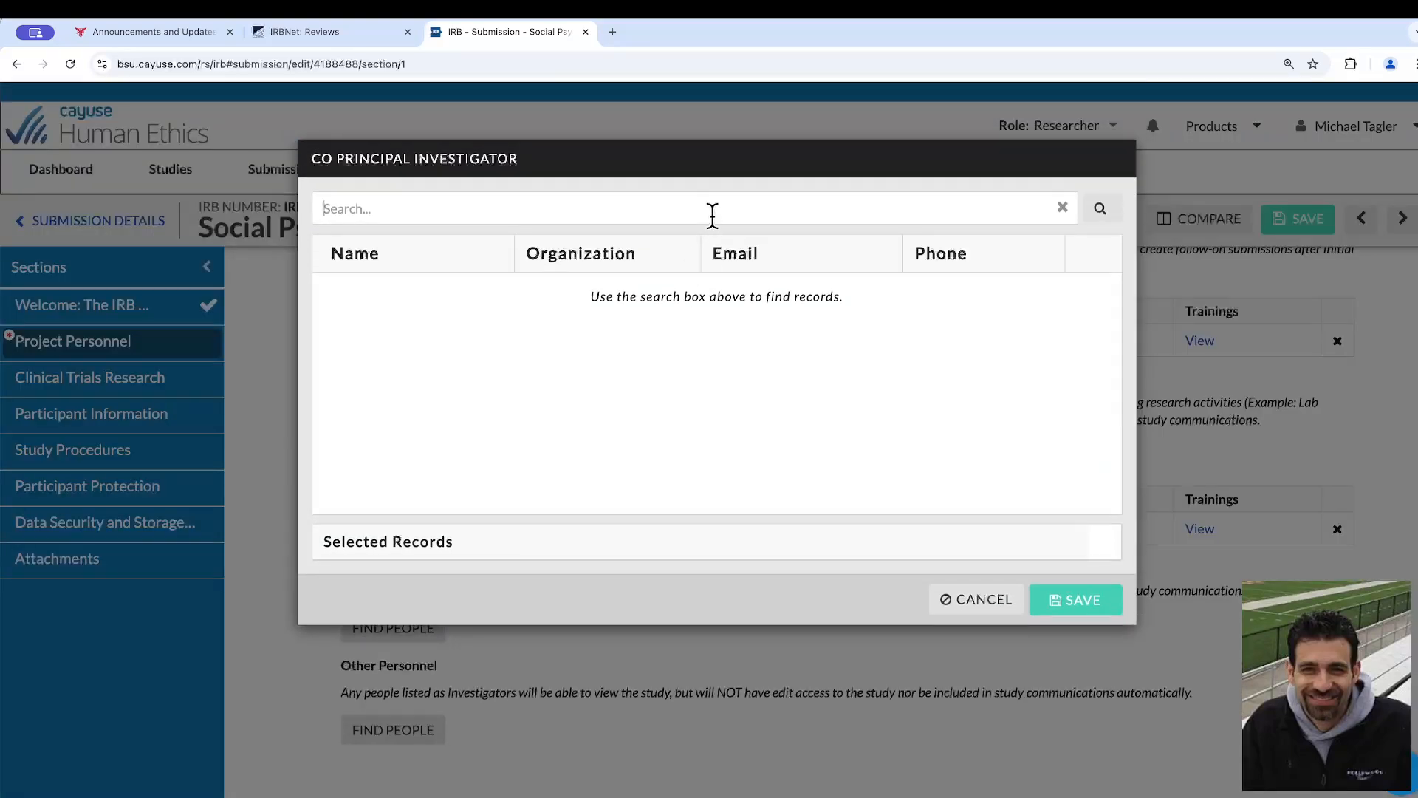
type("schlaffer")
left_click(1102, 214)
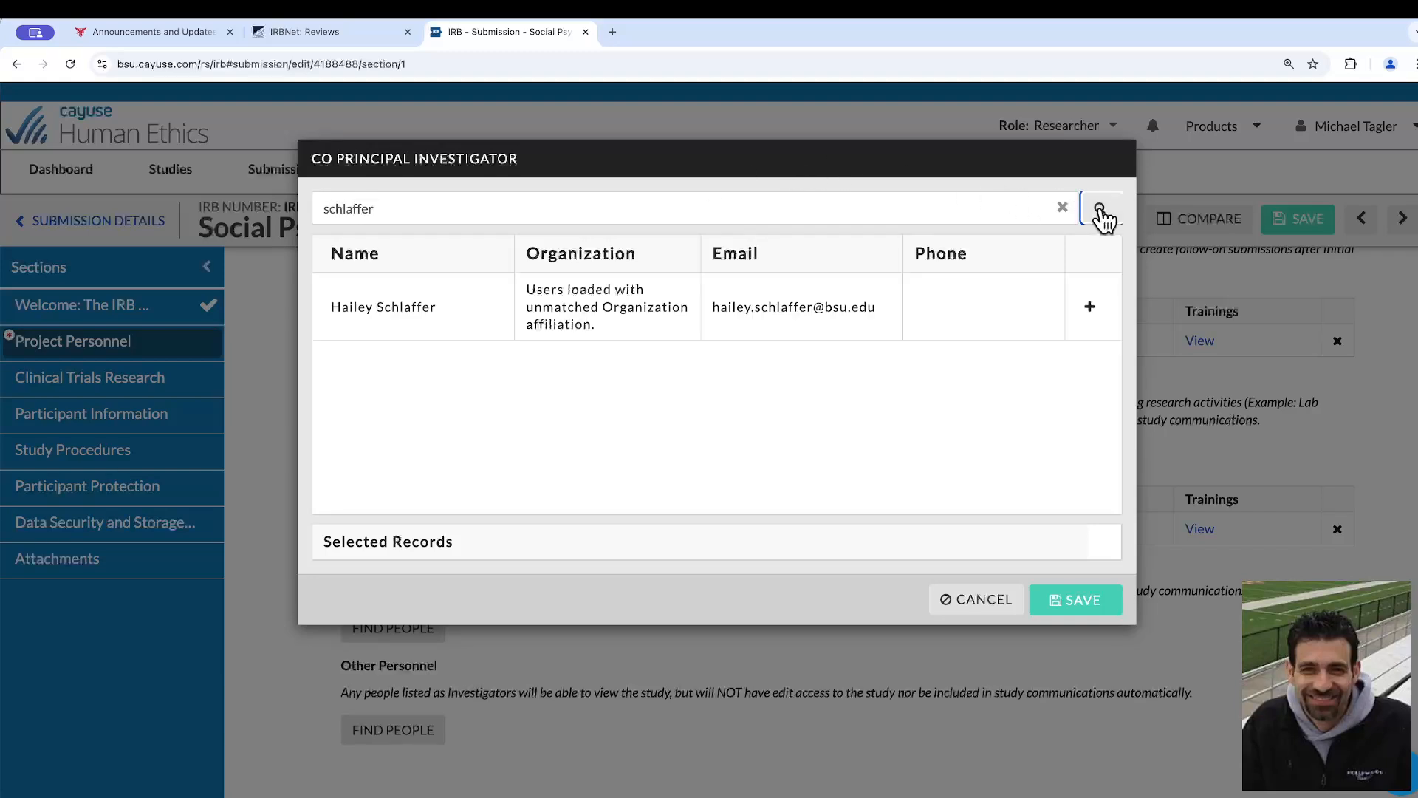
left_click(1090, 310)
left_click(1086, 632)
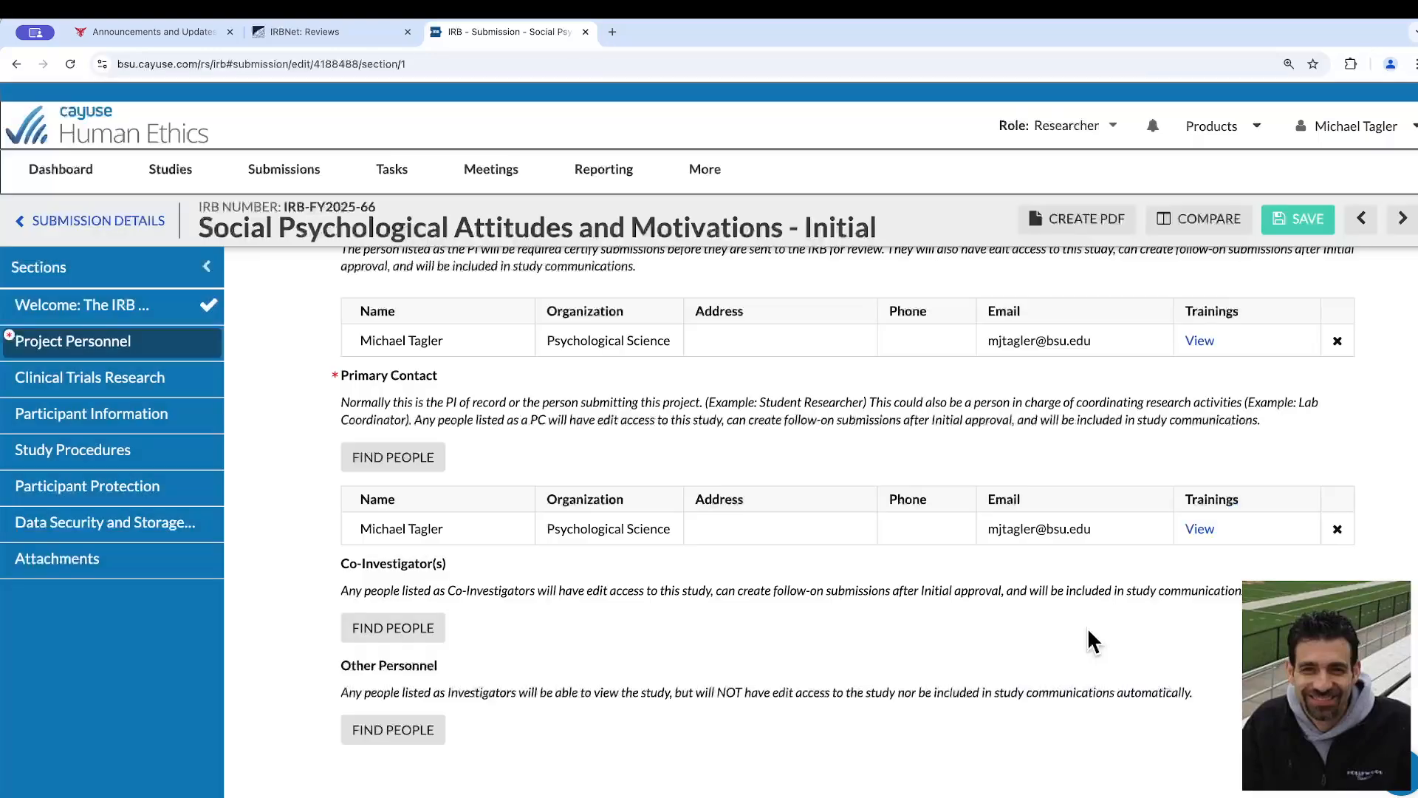
In Other Research Personnel, list a BSU undergraduate research assistant under "REMOVAL OF PREVIOUSLY APPROVED PERSONNEL:" and another under "NEW PERSONNEL"
scroll(869, 520, "down", 2)
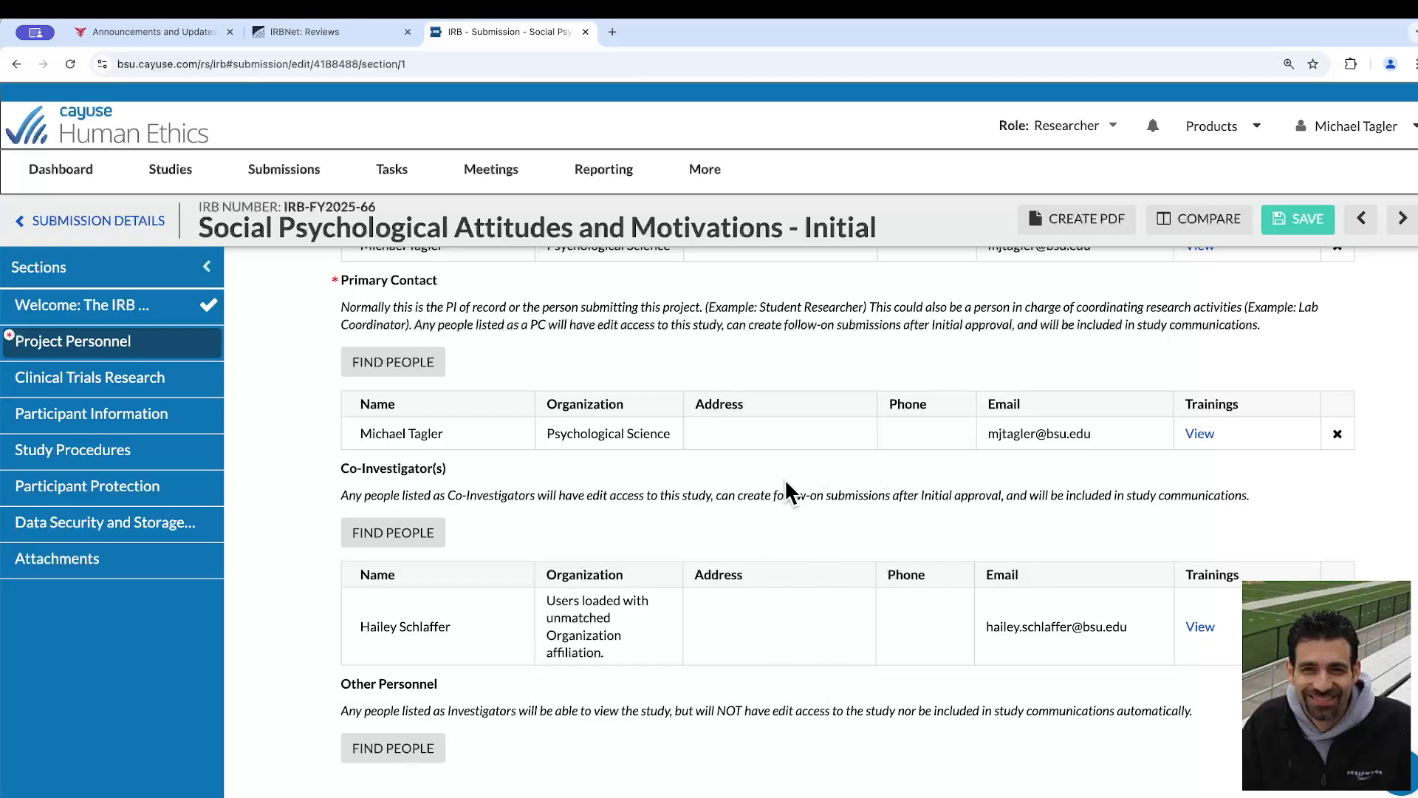
scroll(784, 477, "down", 3)
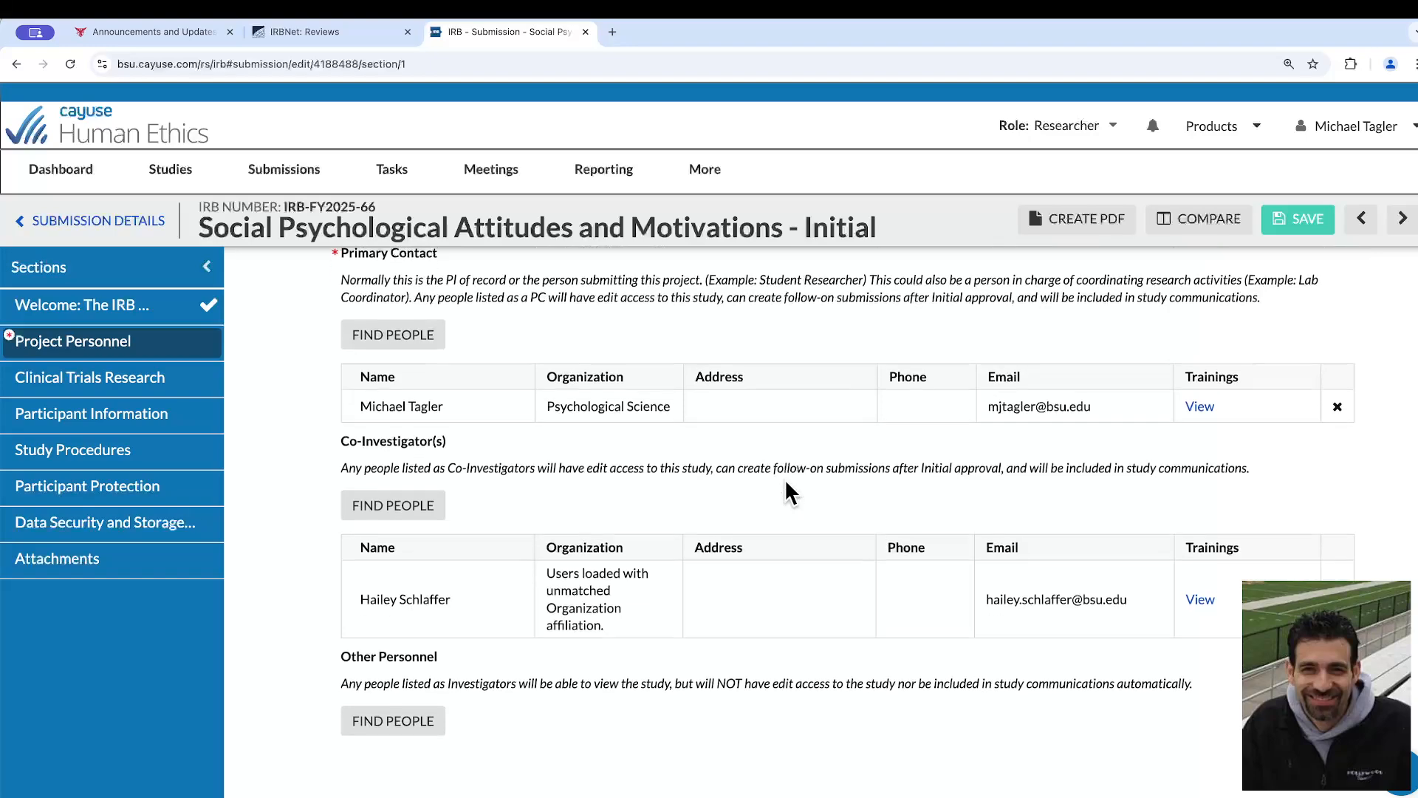
scroll(784, 481, "down", 4)
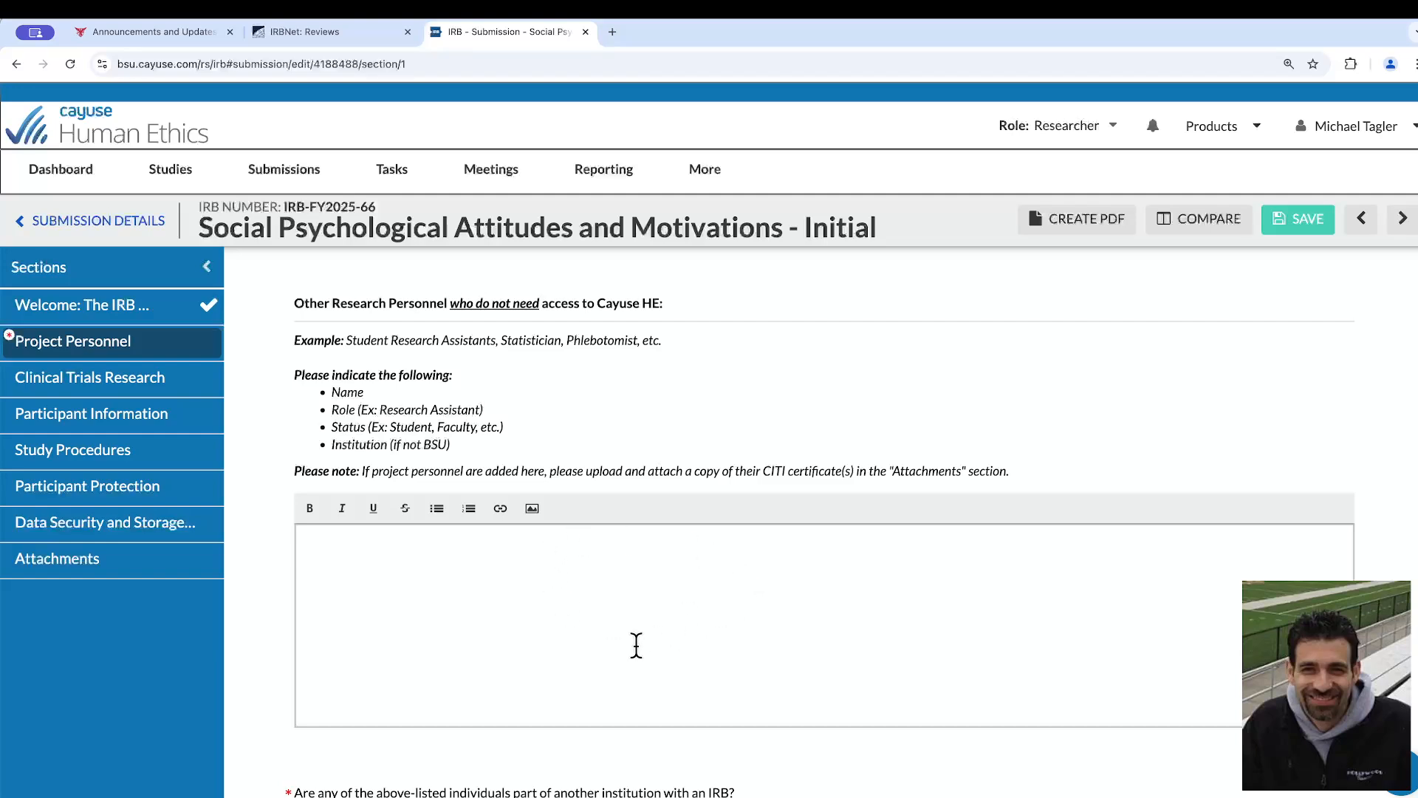
left_click(496, 609)
left_click(407, 547)
type("REMOVAL OF PREVIOUSLY APPROVED PERSONNEL: John Smith, undergraduate research assistant, BSU NEW PERSONNEL Mary Smith, undergraduate research assistant, BSU")
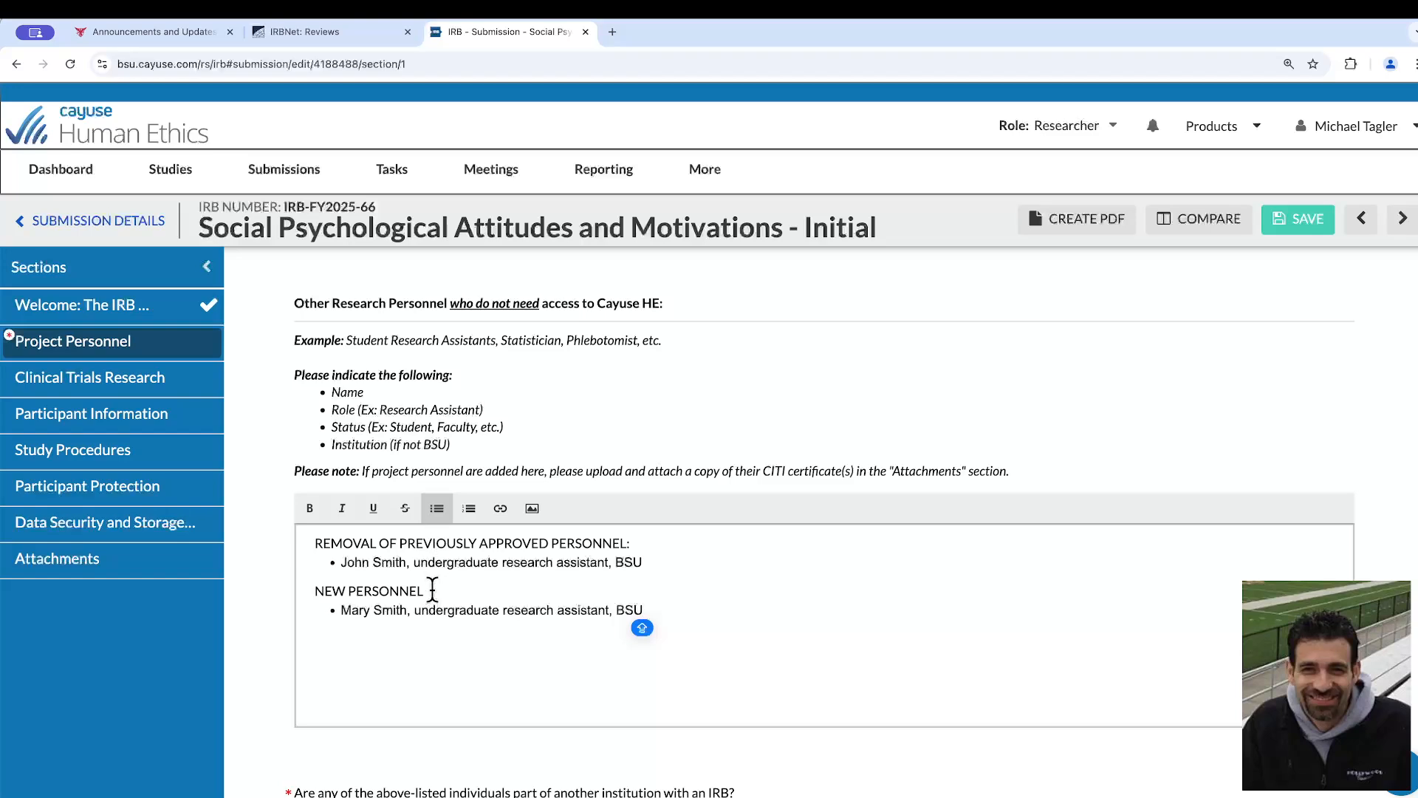
Make the "NEW PERSONNEL" and "REMOVAL OF PREVIOUSLY APPROVED PERSONNEL:" headings bold in the Other Research Personnel text
left_click_drag(433, 589, 301, 592)
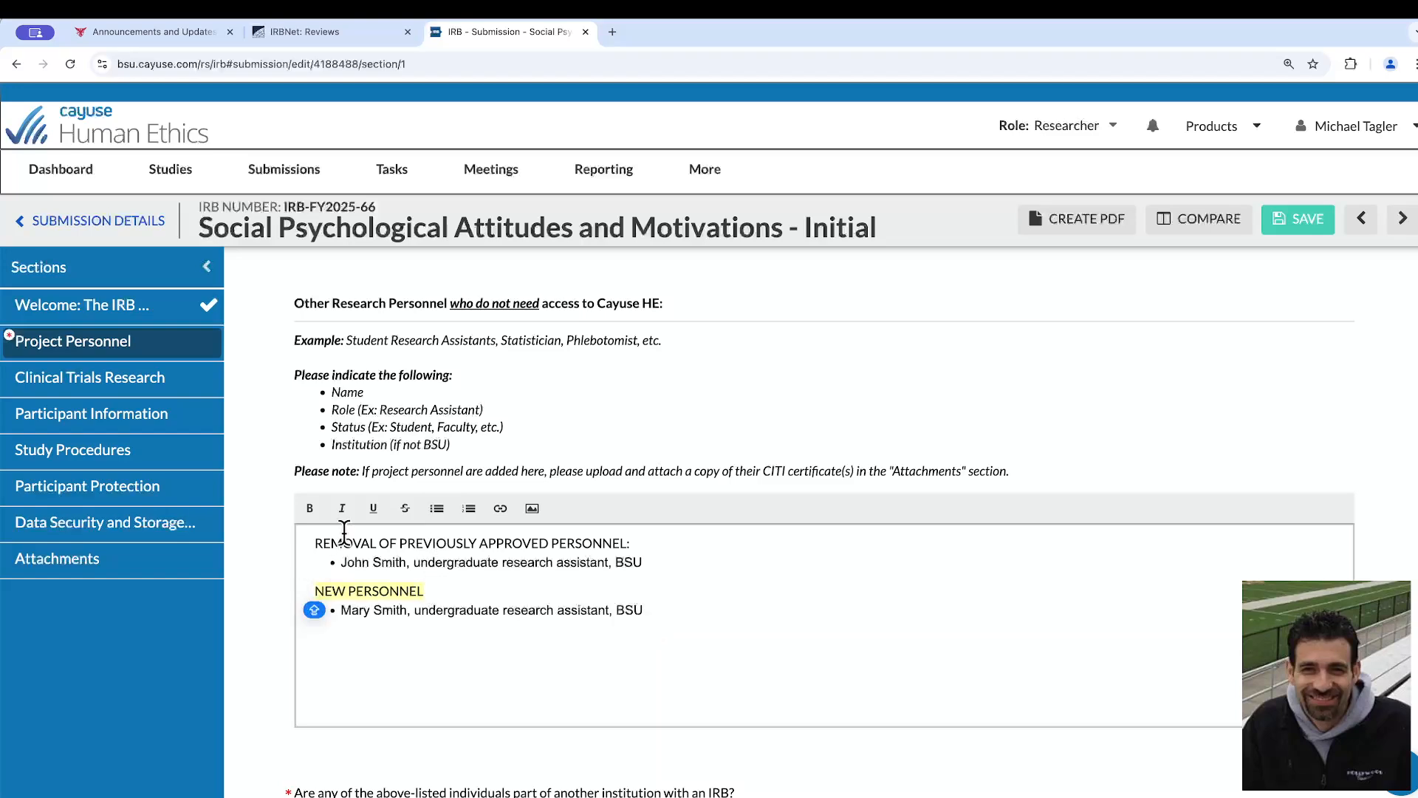
left_click(310, 508)
left_click(373, 543)
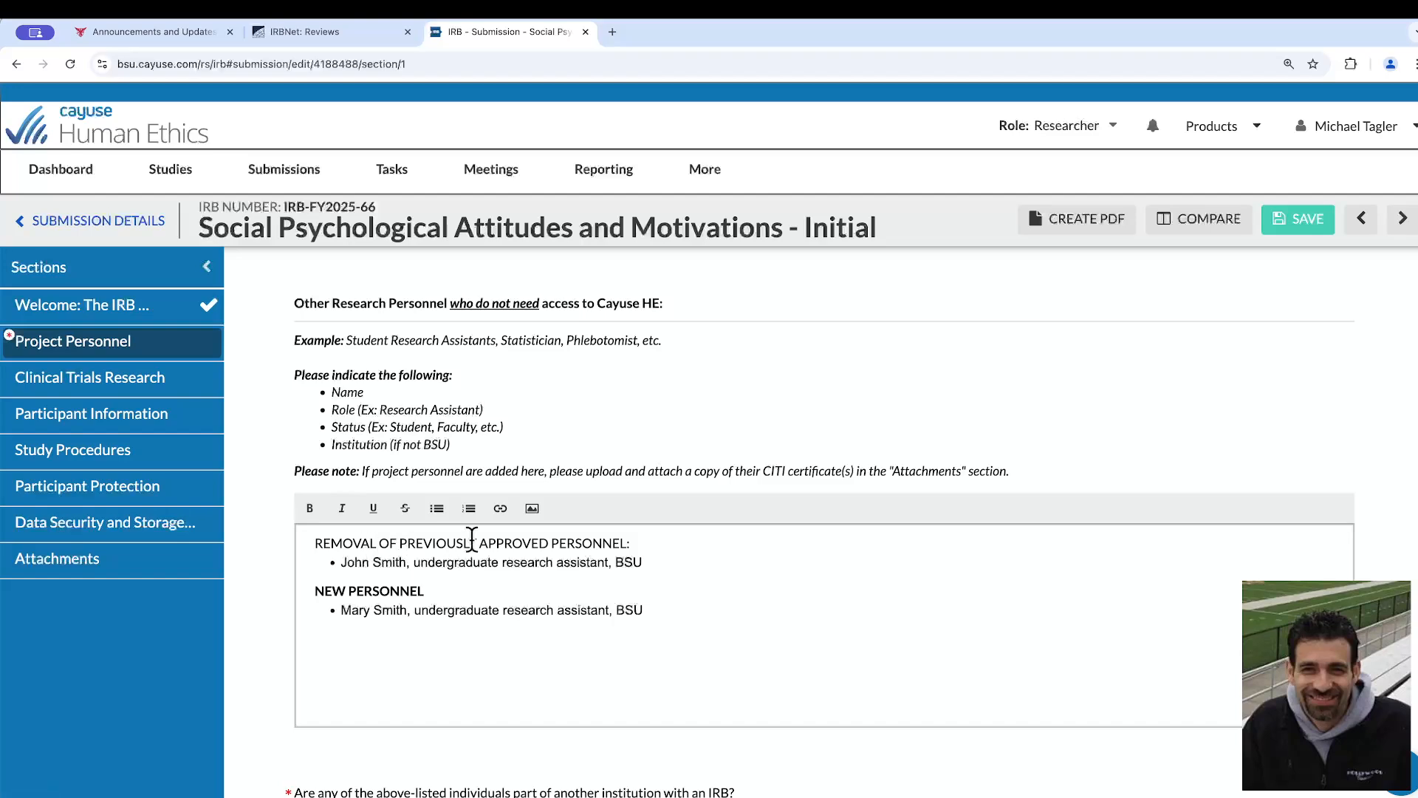
left_click_drag(644, 543, 313, 543)
left_click(310, 508)
left_click(466, 590)
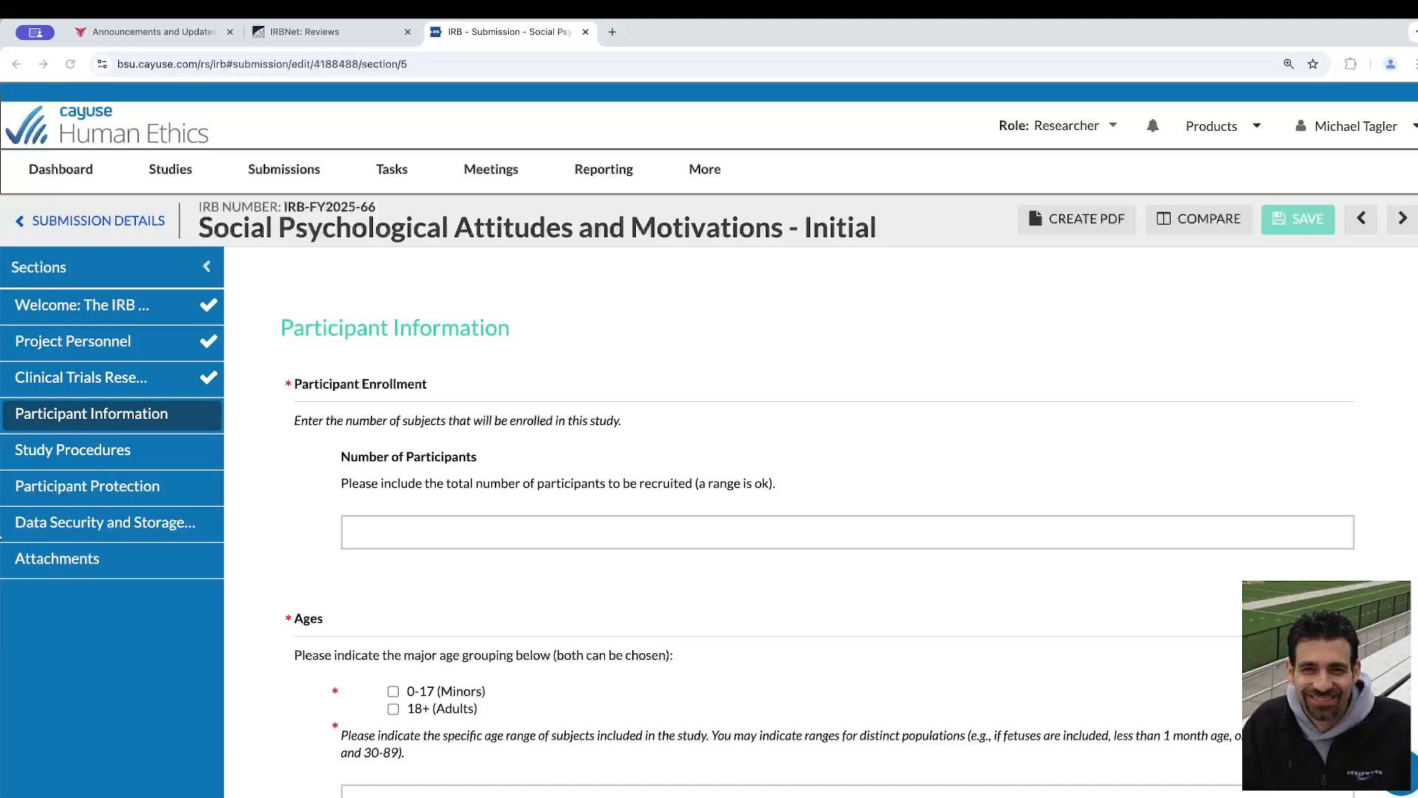
Enter "100 participants previously approved, 100 additional planned (200 total)" as the Number of Participants
left_click(506, 526)
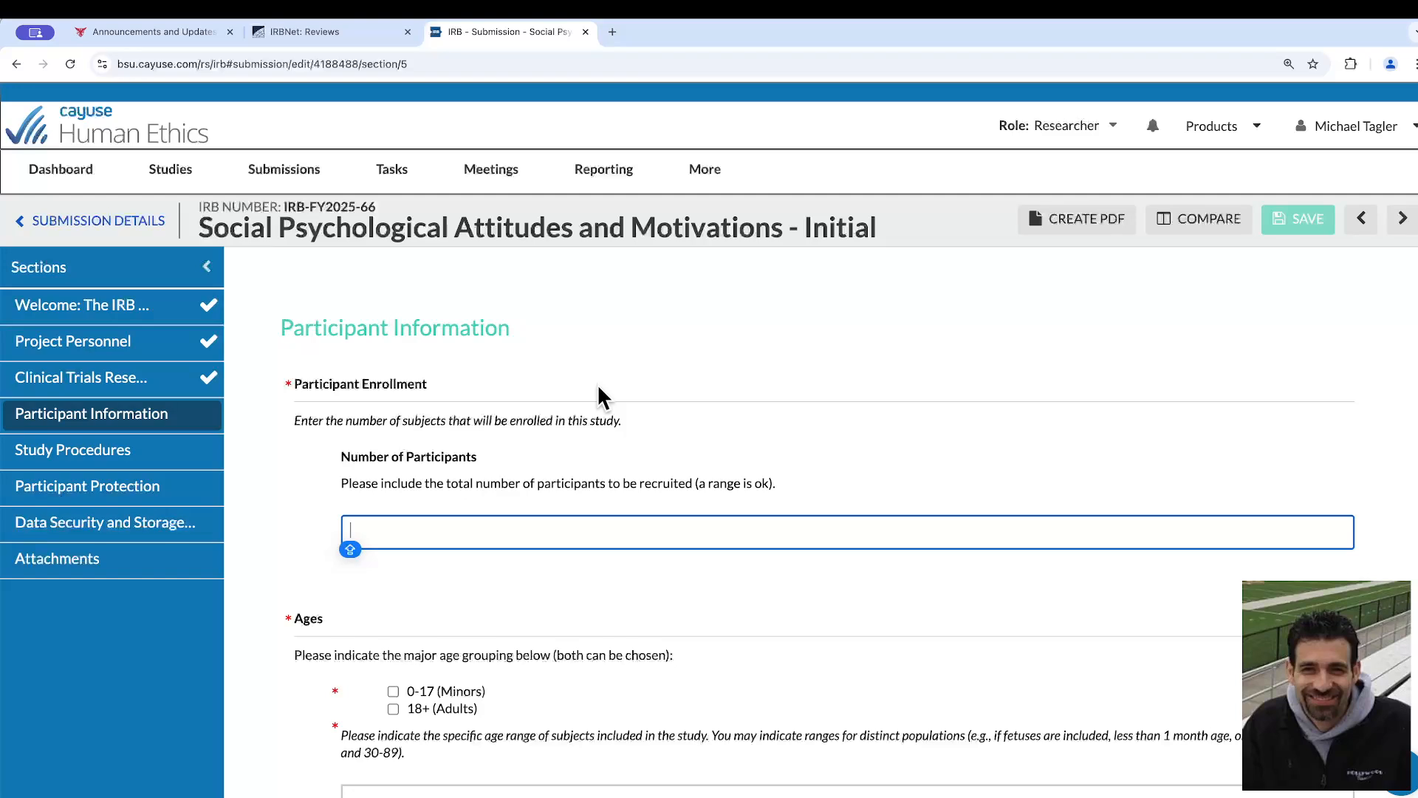
type("100 PARTICIP")
key("Caps_Lock")
key("BackSpace")
key("BackSpace")
key("BackSpace")
key("BackSpace")
key("BackSpace")
key("BackSpace")
key("BackSpace")
key("BackSpace")
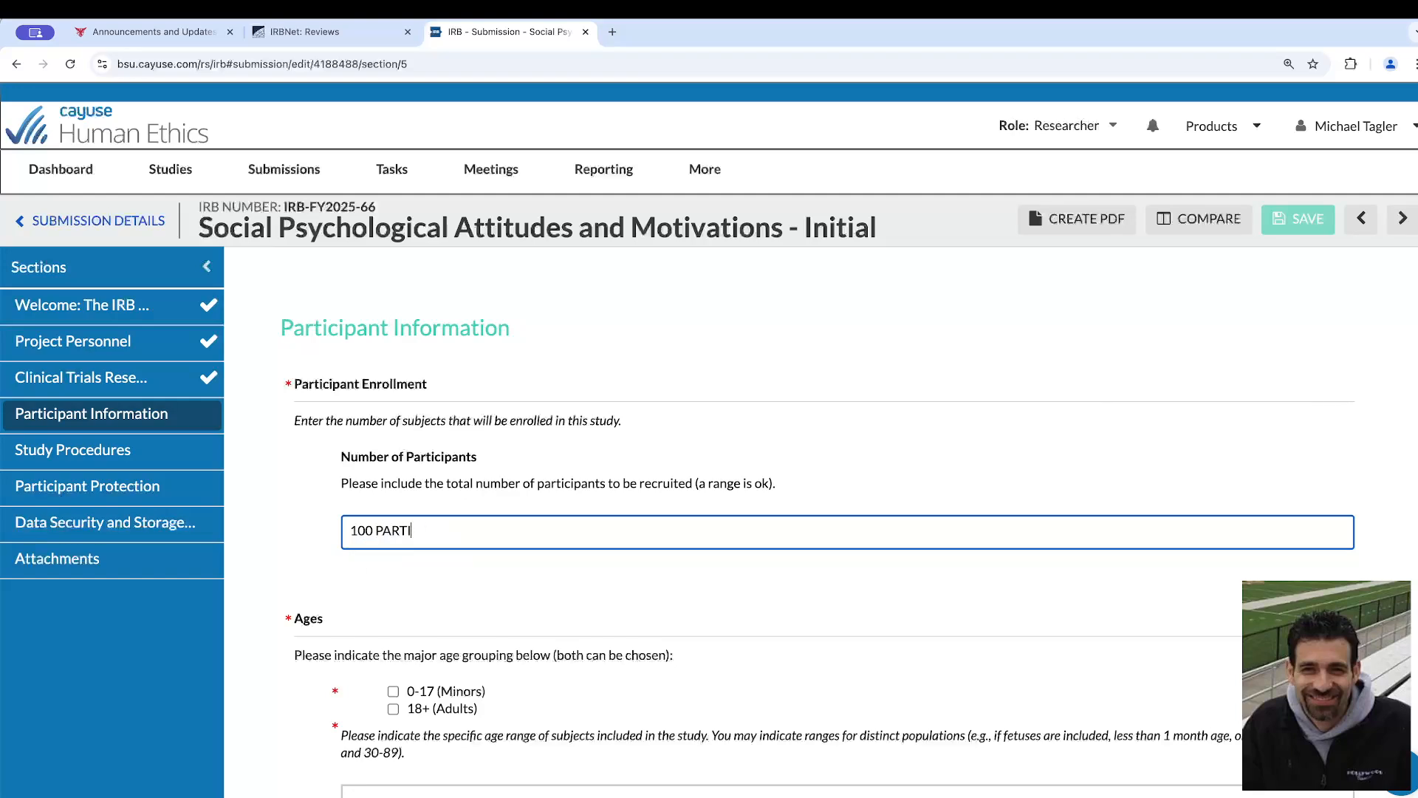
type("p[art")
key("BackSpace")
key("BackSpace")
key("BackSpace")
key("BackSpace")
type("articipants previously approved")
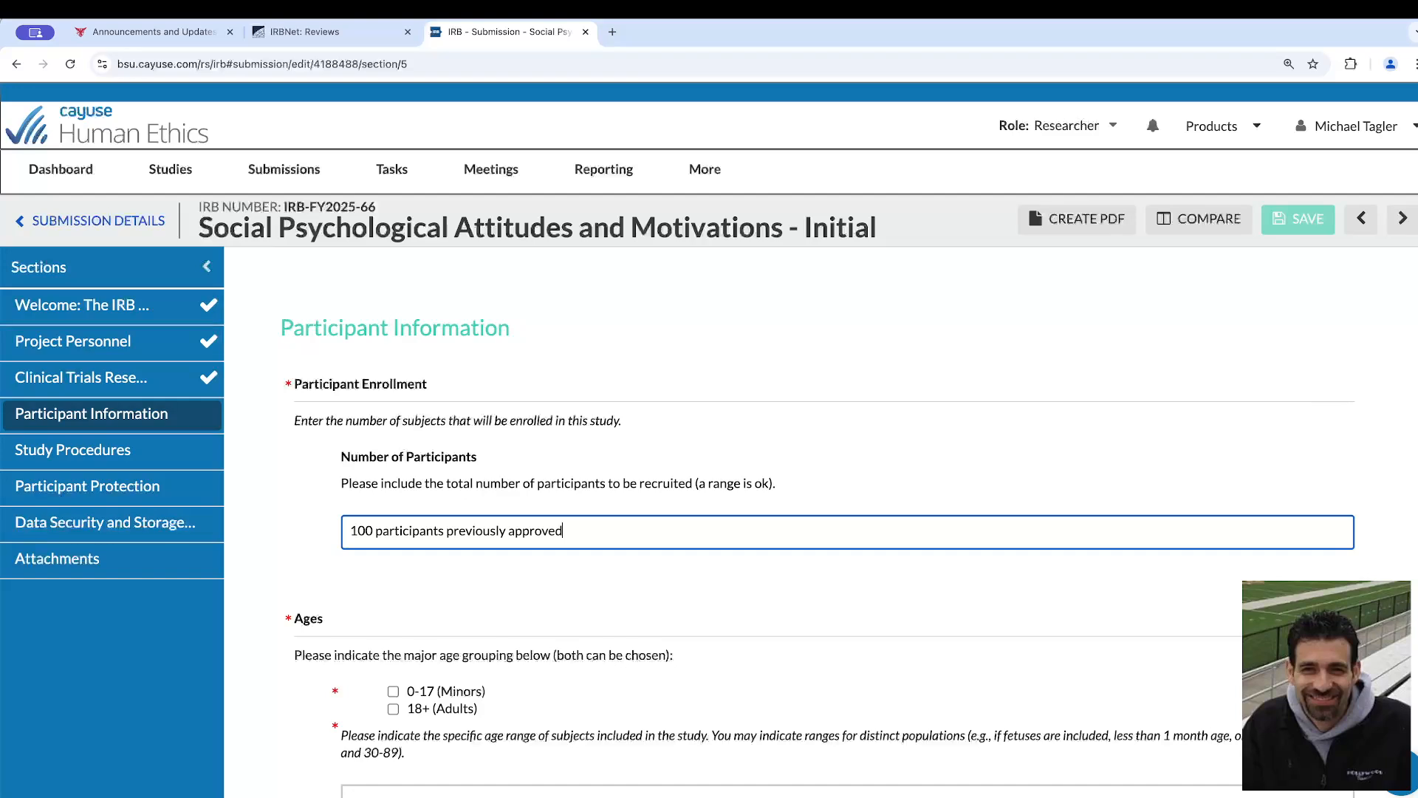
type(", 100 additional planned")
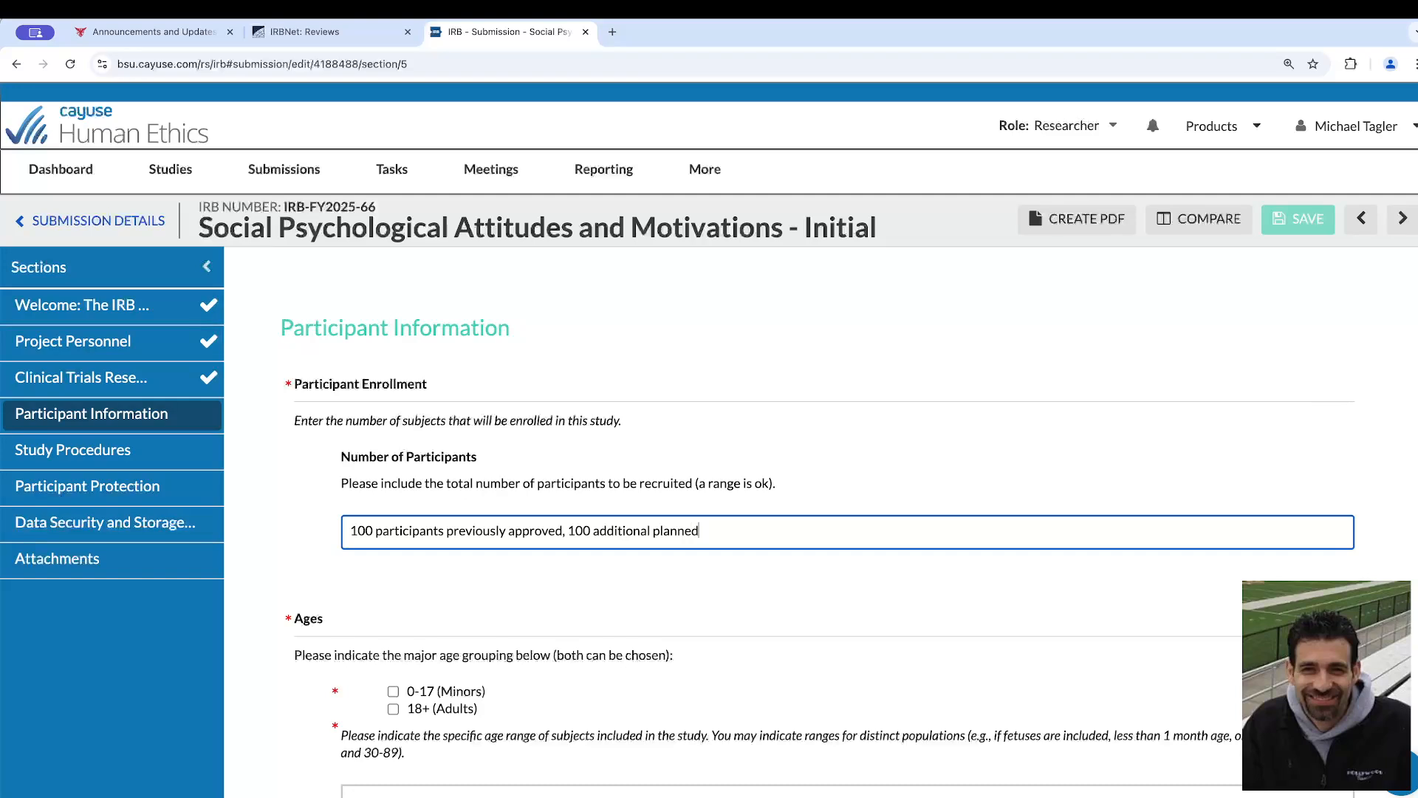
type(" (200 total)")
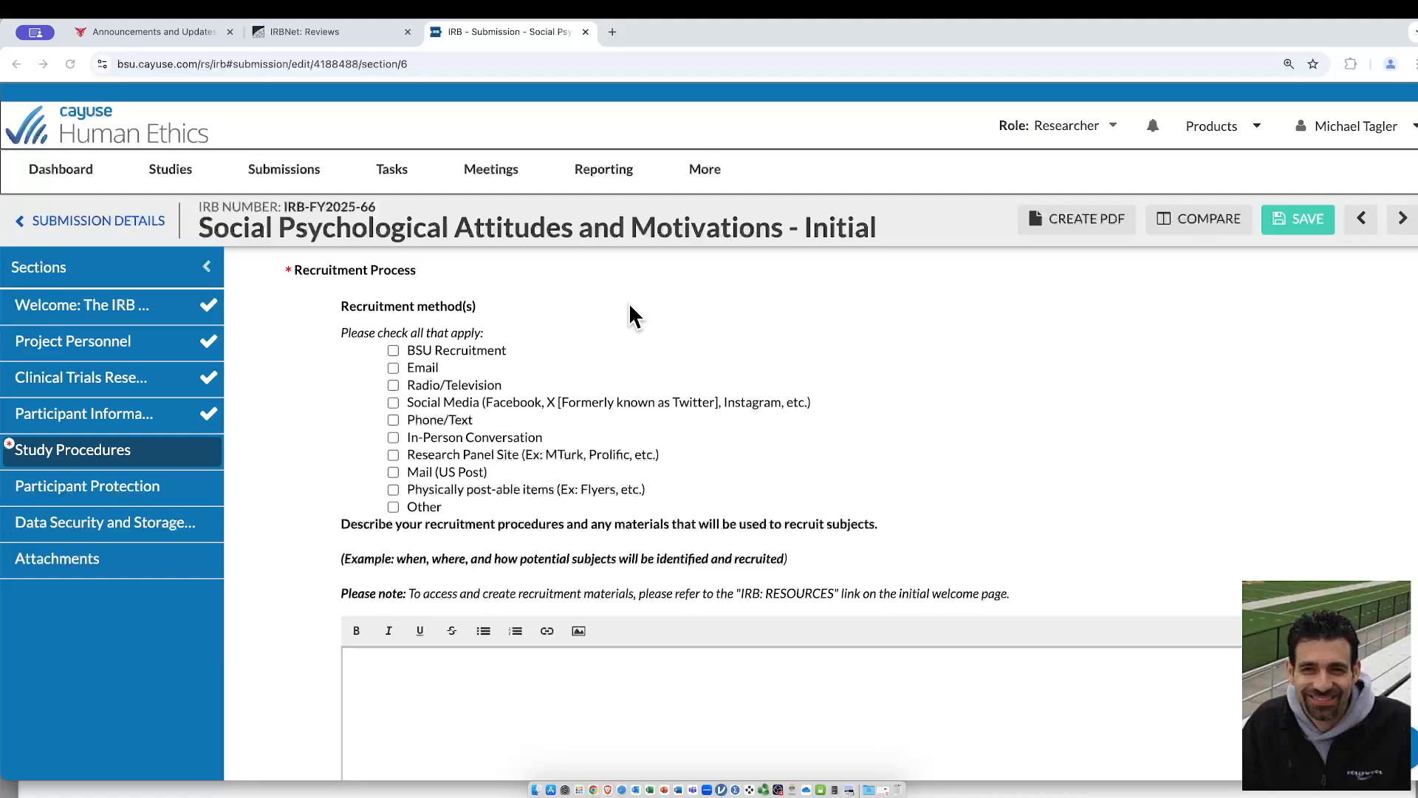
Select BSU Recruitment as the recruitment method, with General BSU and Departmental recruitment pool as its sources
left_click(395, 350)
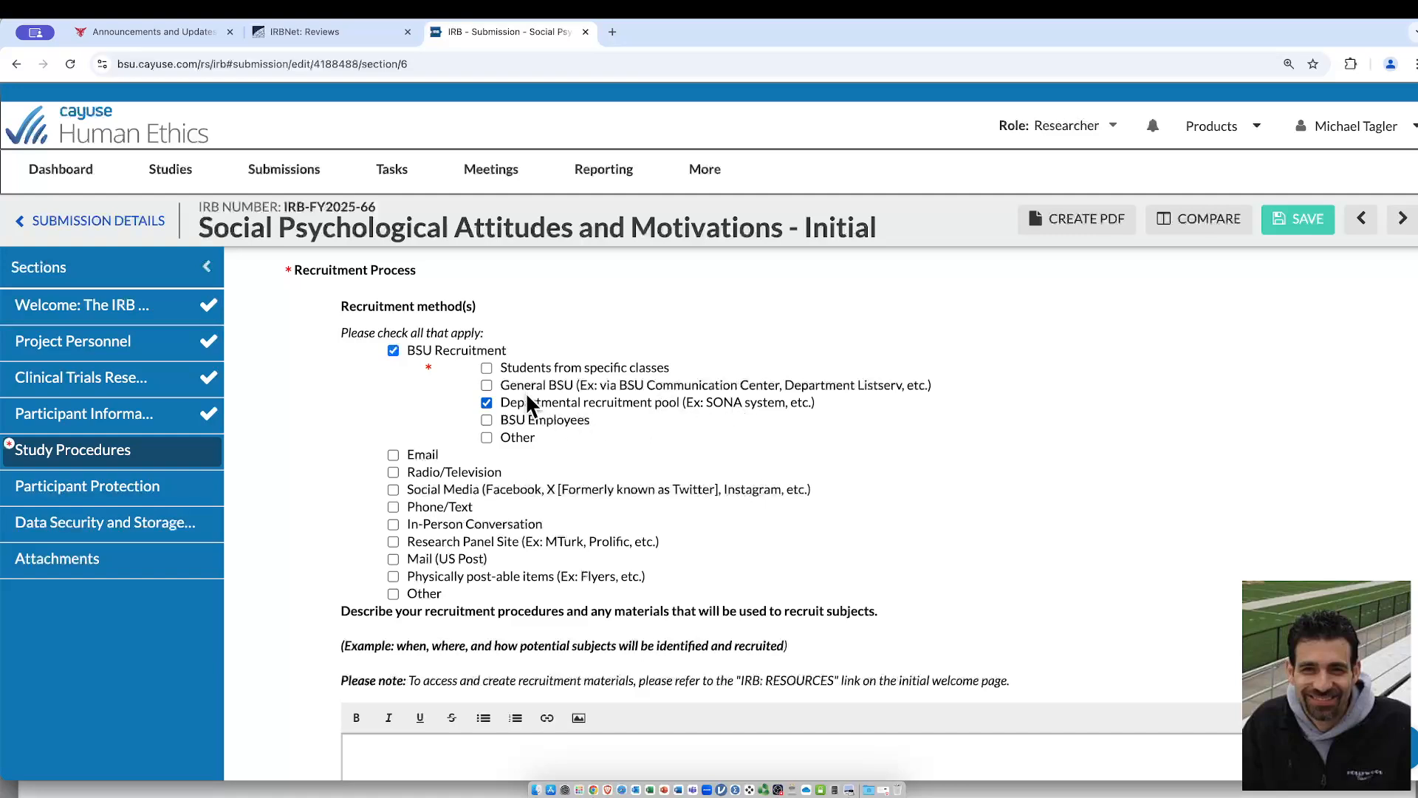
left_click(486, 384)
scroll(556, 400, "down", 2)
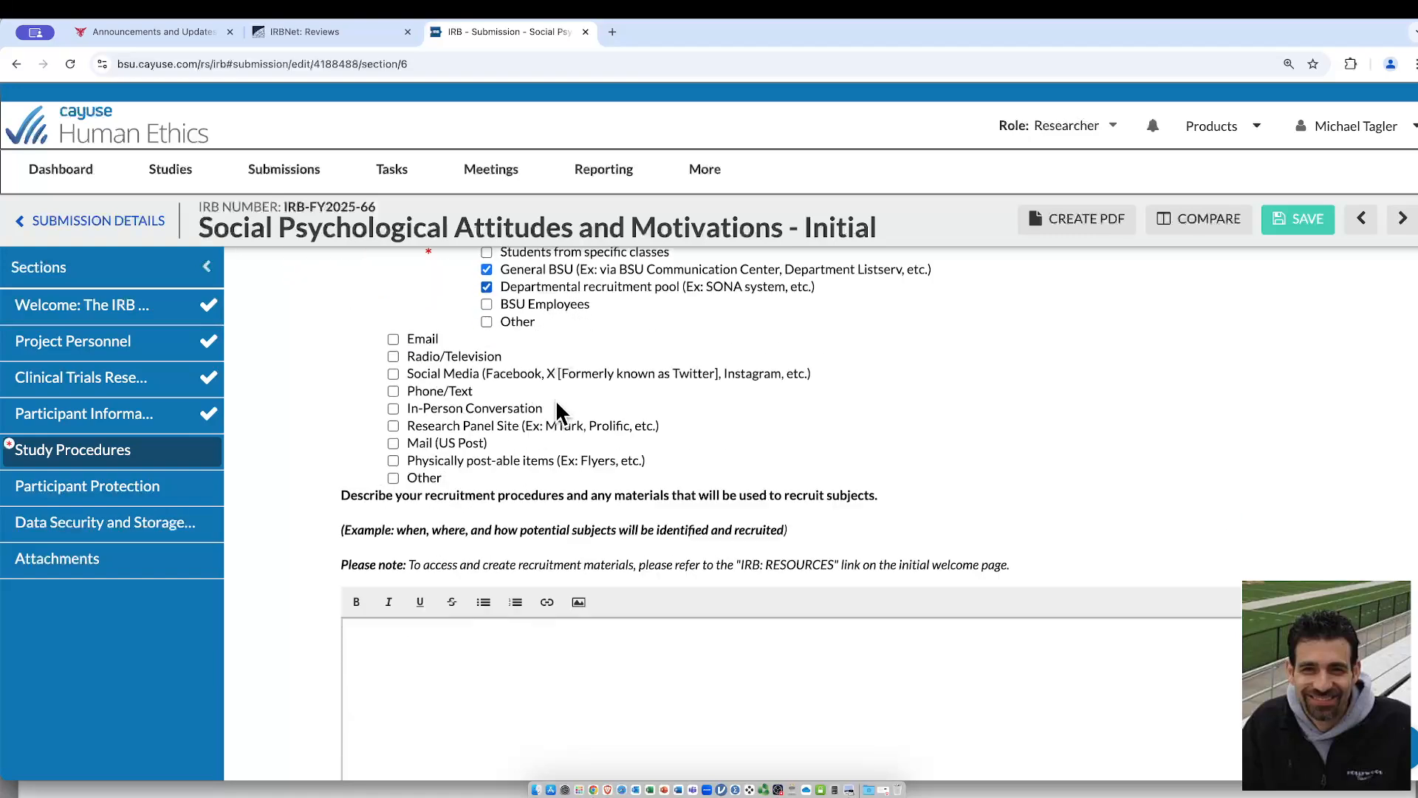
Paste the recruitment description covering the currently approved Sona recruitment and the proposed BSU Communication Center recruitment with no incentive
scroll(556, 410, "down", 2)
left_click(558, 529)
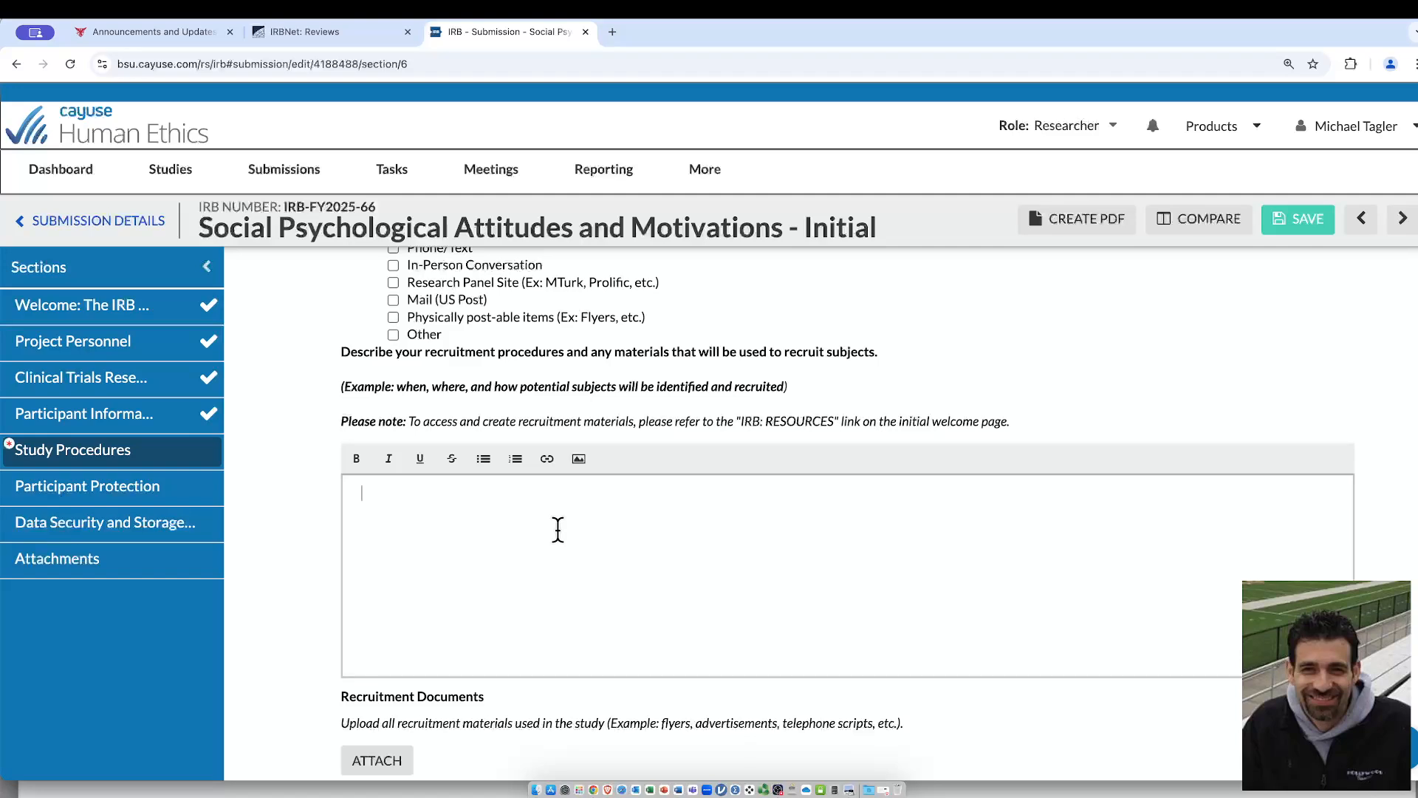
type("CURRENTLY APPROVED RECRUITMENT: Participants will be recruited via the Sona website for the Department of Psychological Science participant pool. The study will be described as a 30-minute online study in which participants will earn .5 research credits for their PSYS 100 class.  PROPOSED MODIFICATION: Participants will also be recruited from the BSU Communication center. The study will be described as a 30-minute online study with no incentive.")
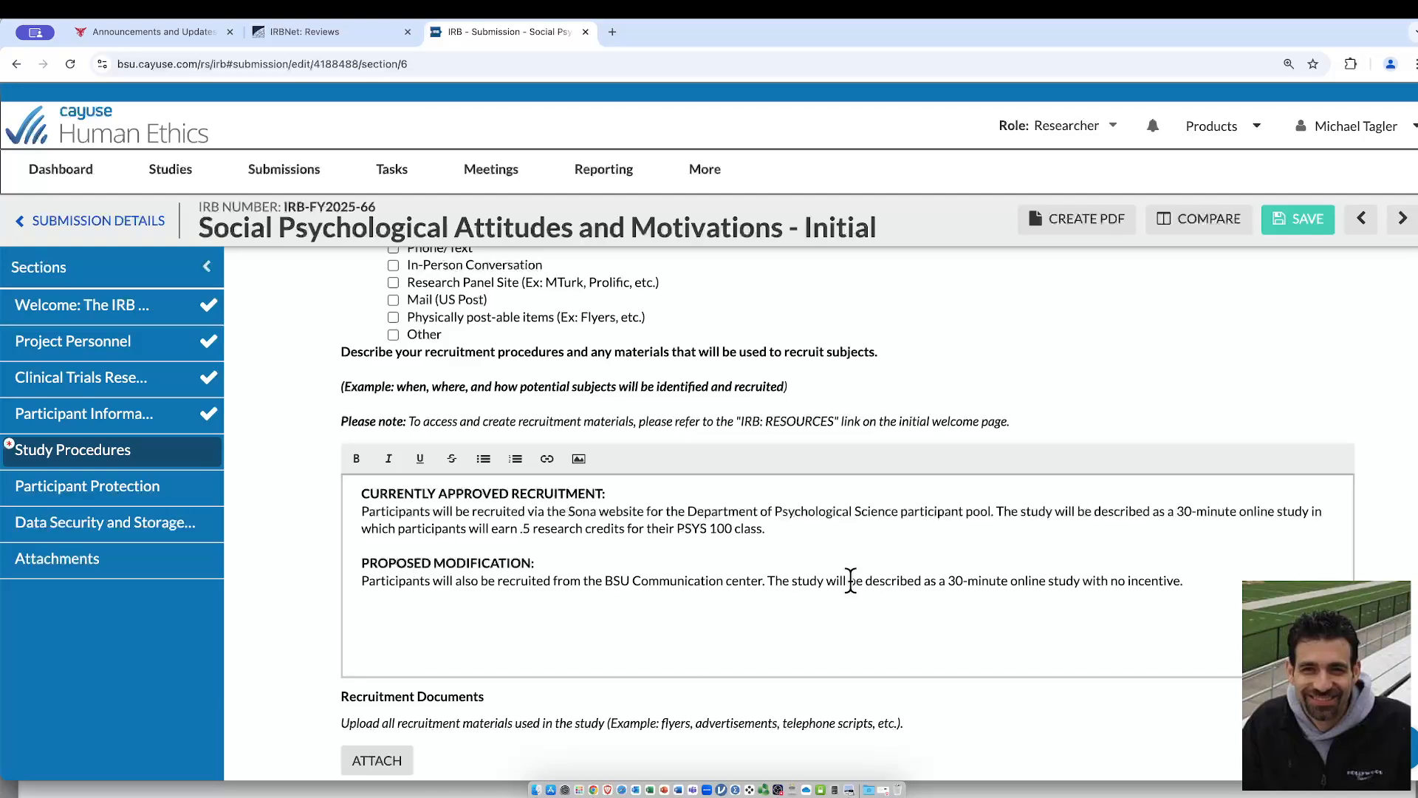
scroll(851, 580, "down", 4)
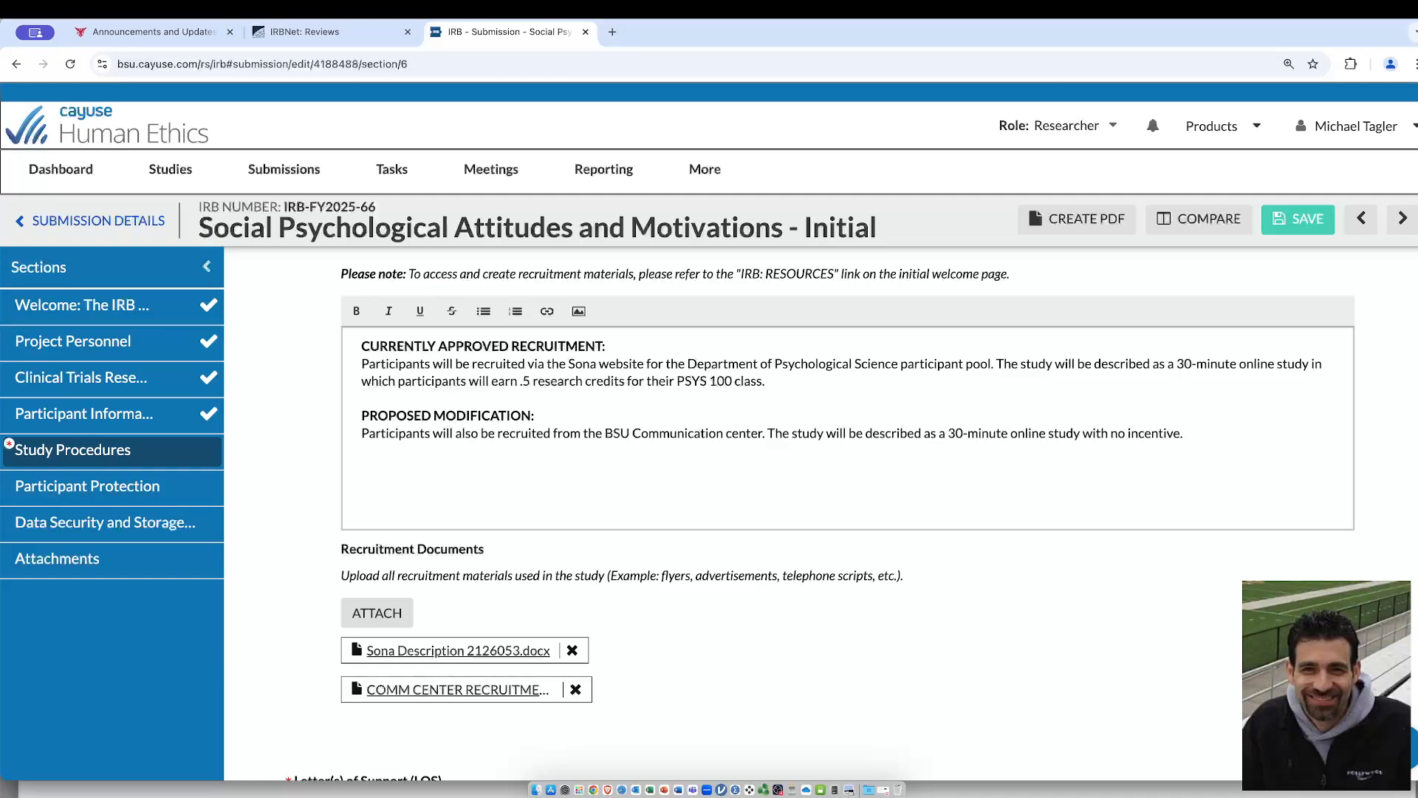
Open the Attachments section and review the files uploaded under Other Documentation
left_click(57, 558)
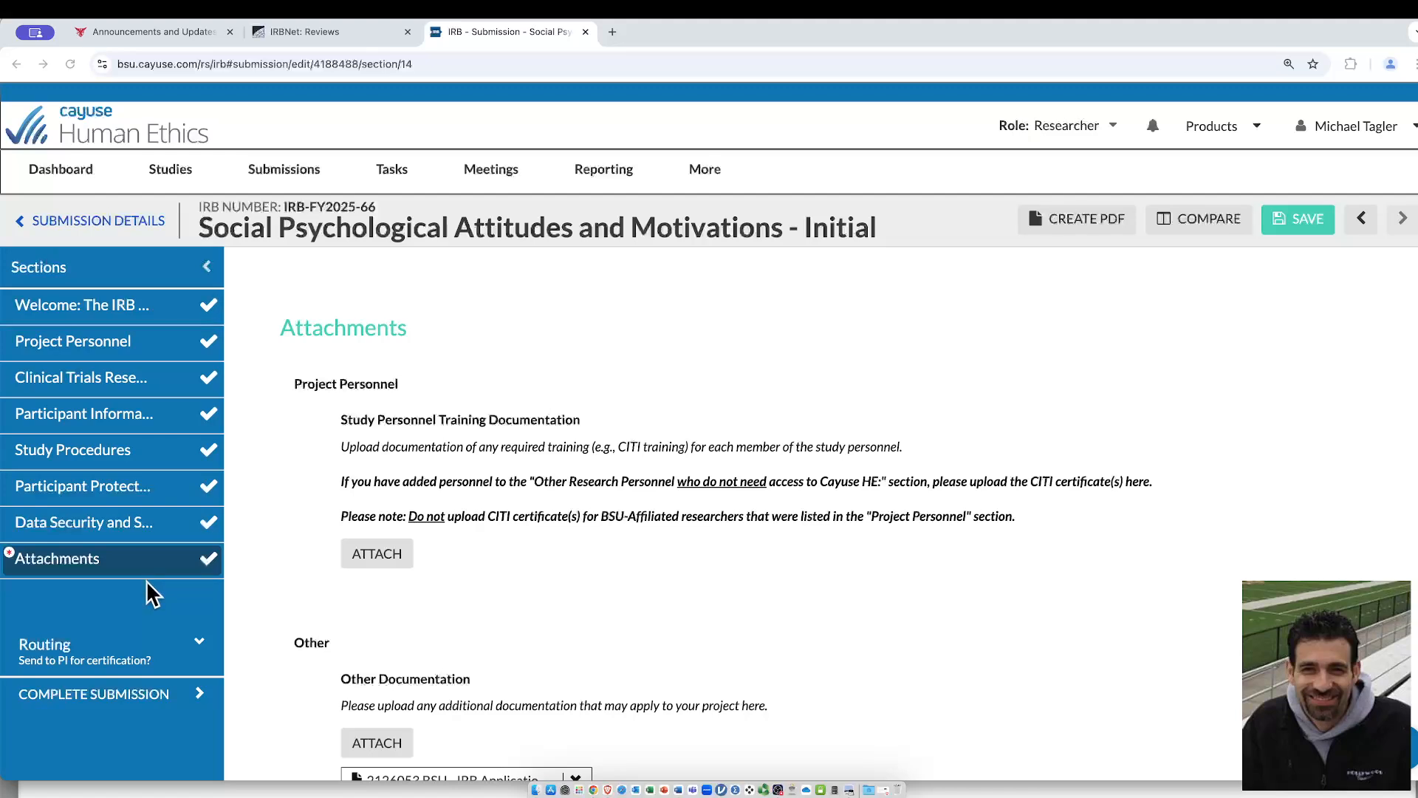
scroll(495, 554, "down", 3)
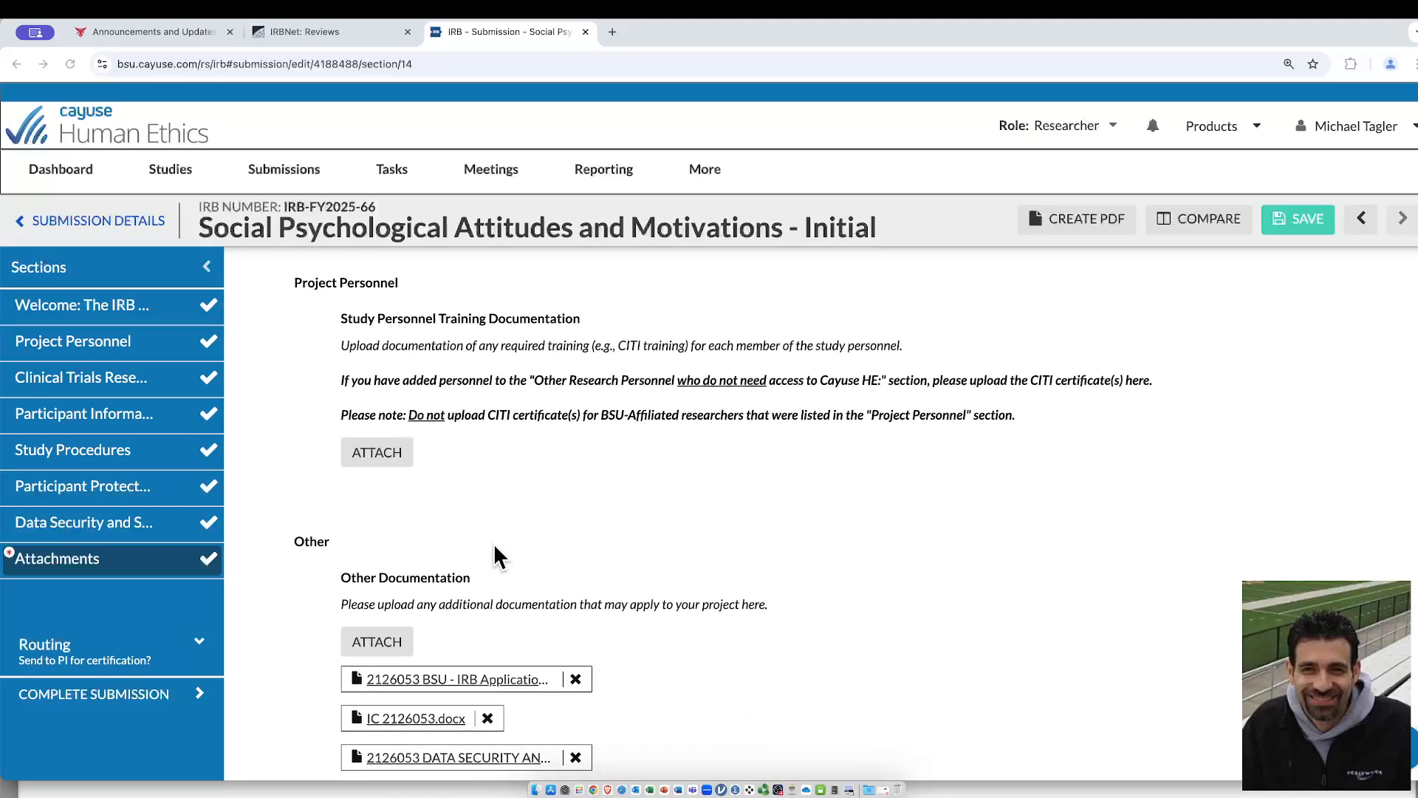
scroll(325, 541, "down", 4)
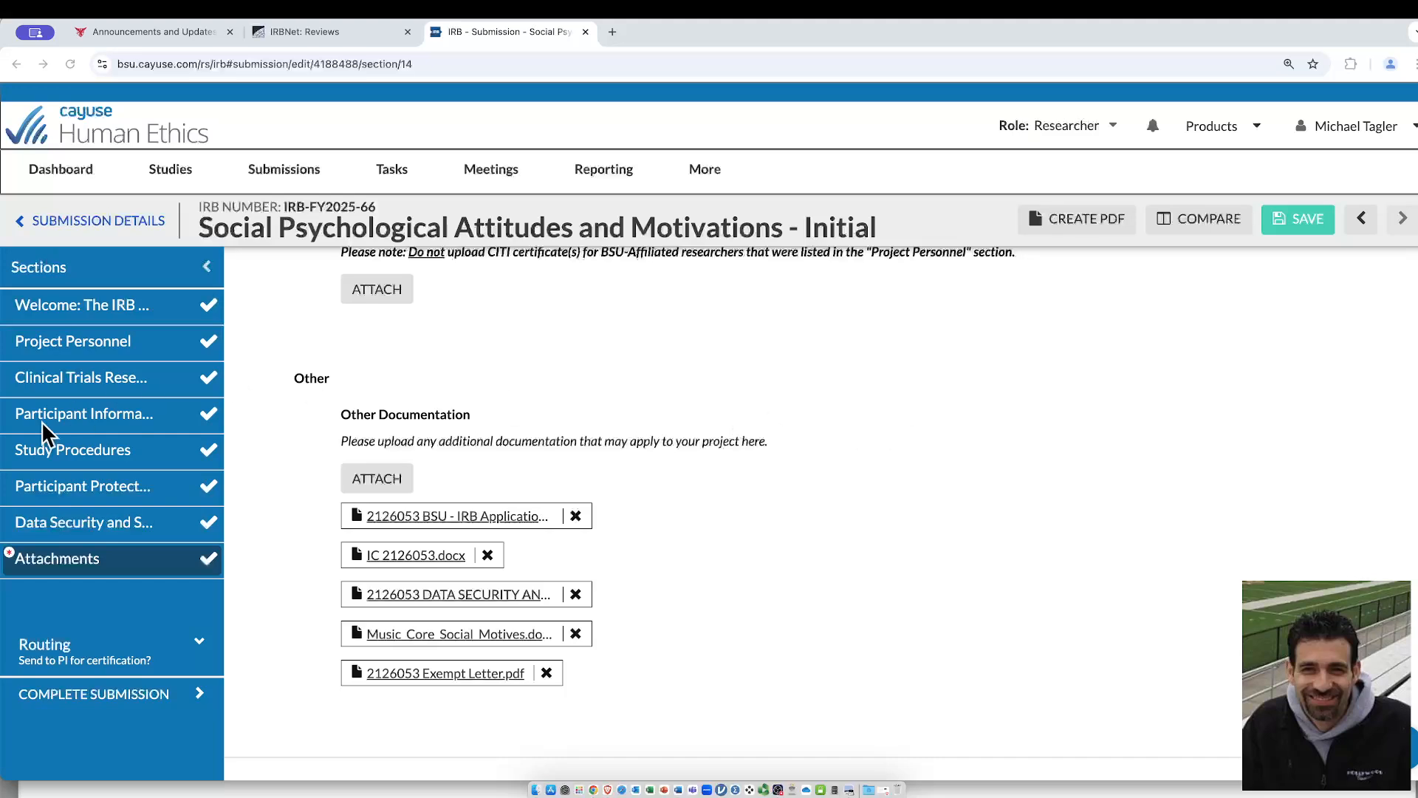
scroll(739, 510, "down", 2)
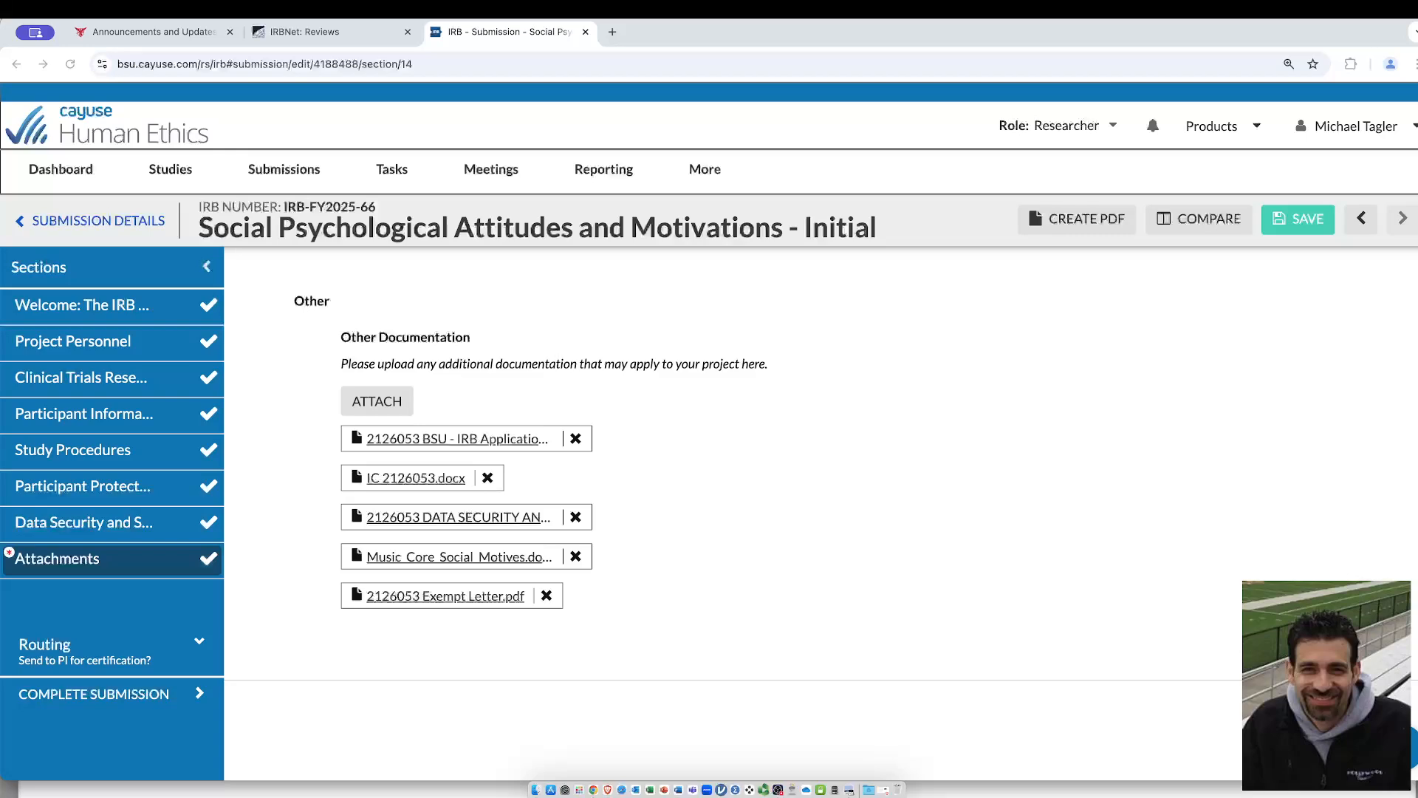
Switch to Word to review the Description of Modifications document, and return to the submission's attachments in the browser
key("ctrl+Up")
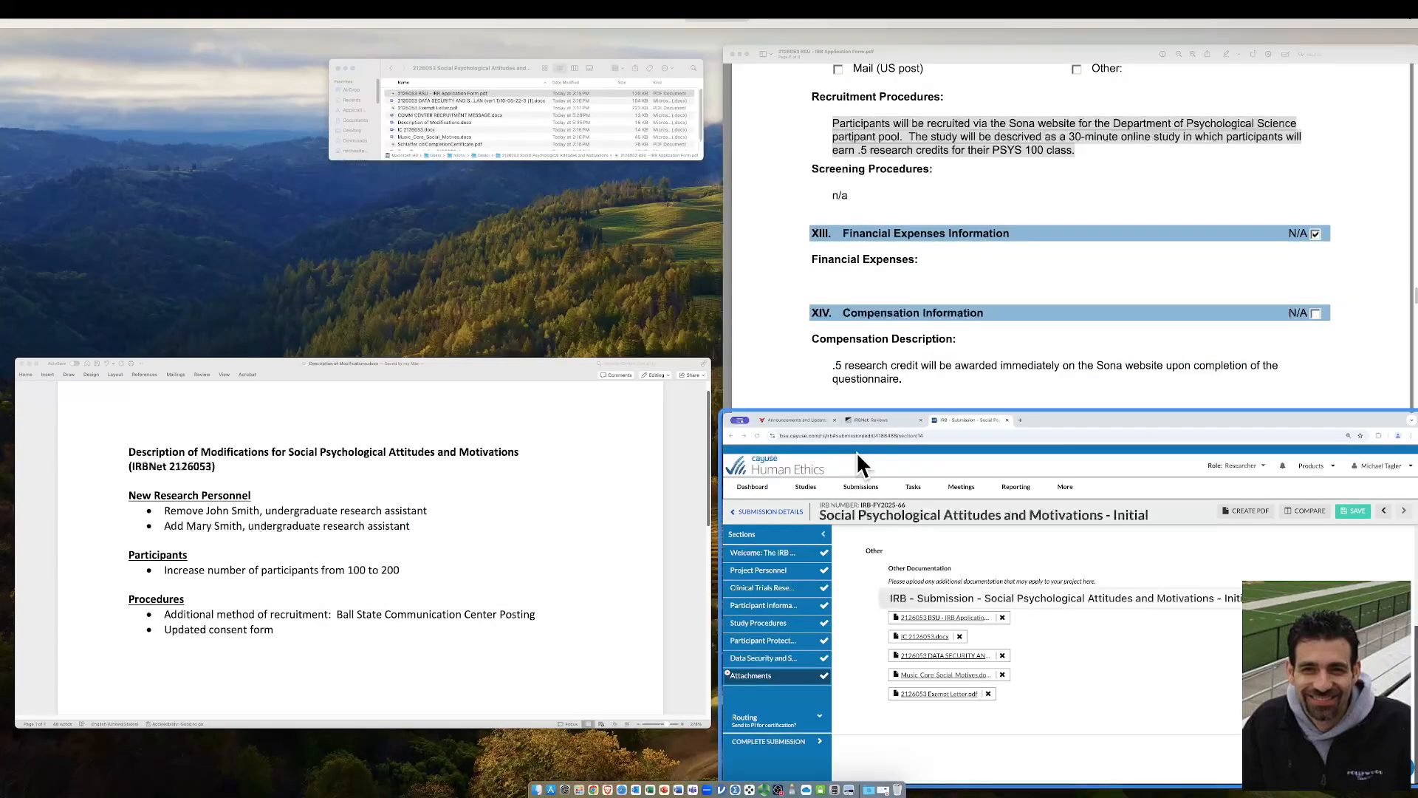
left_click(624, 530)
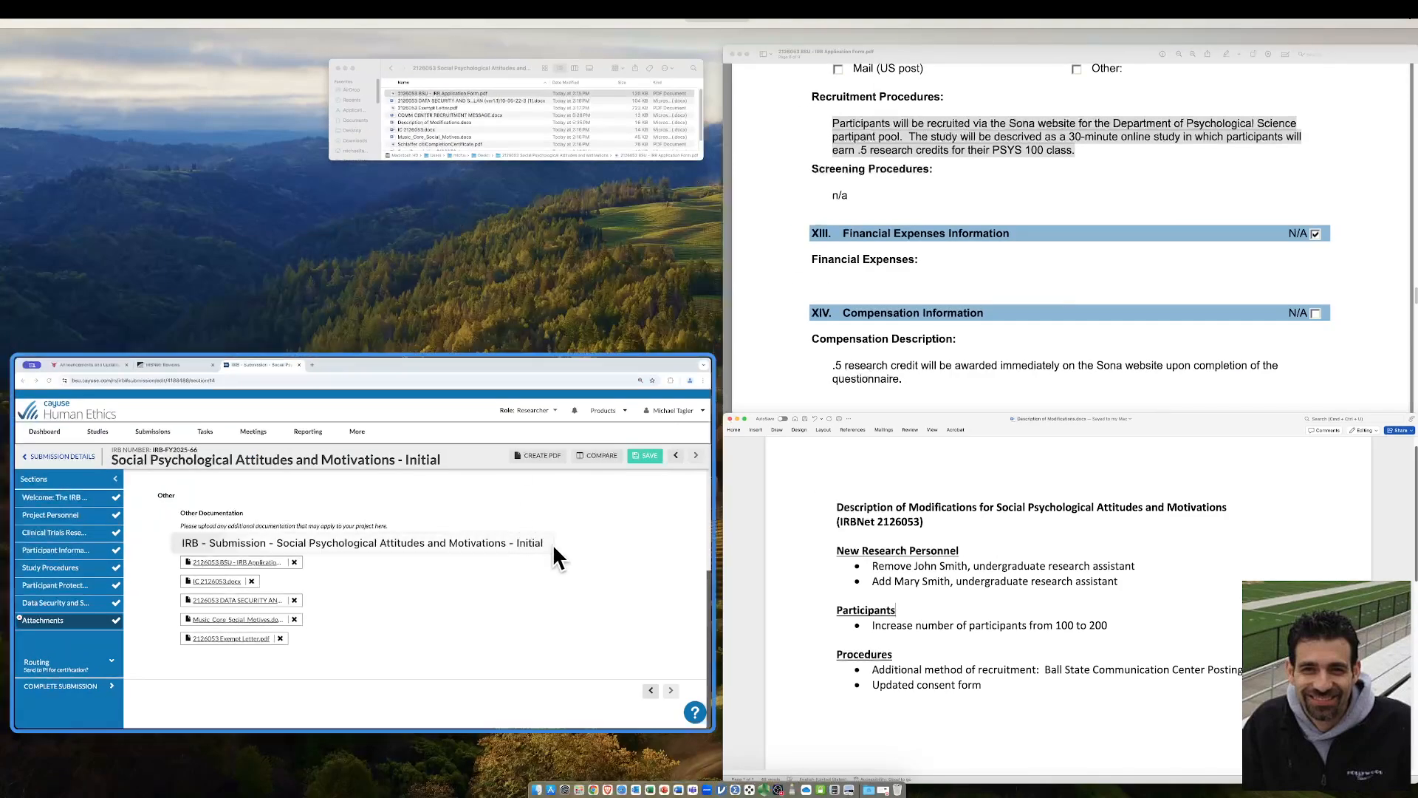
left_click(552, 543)
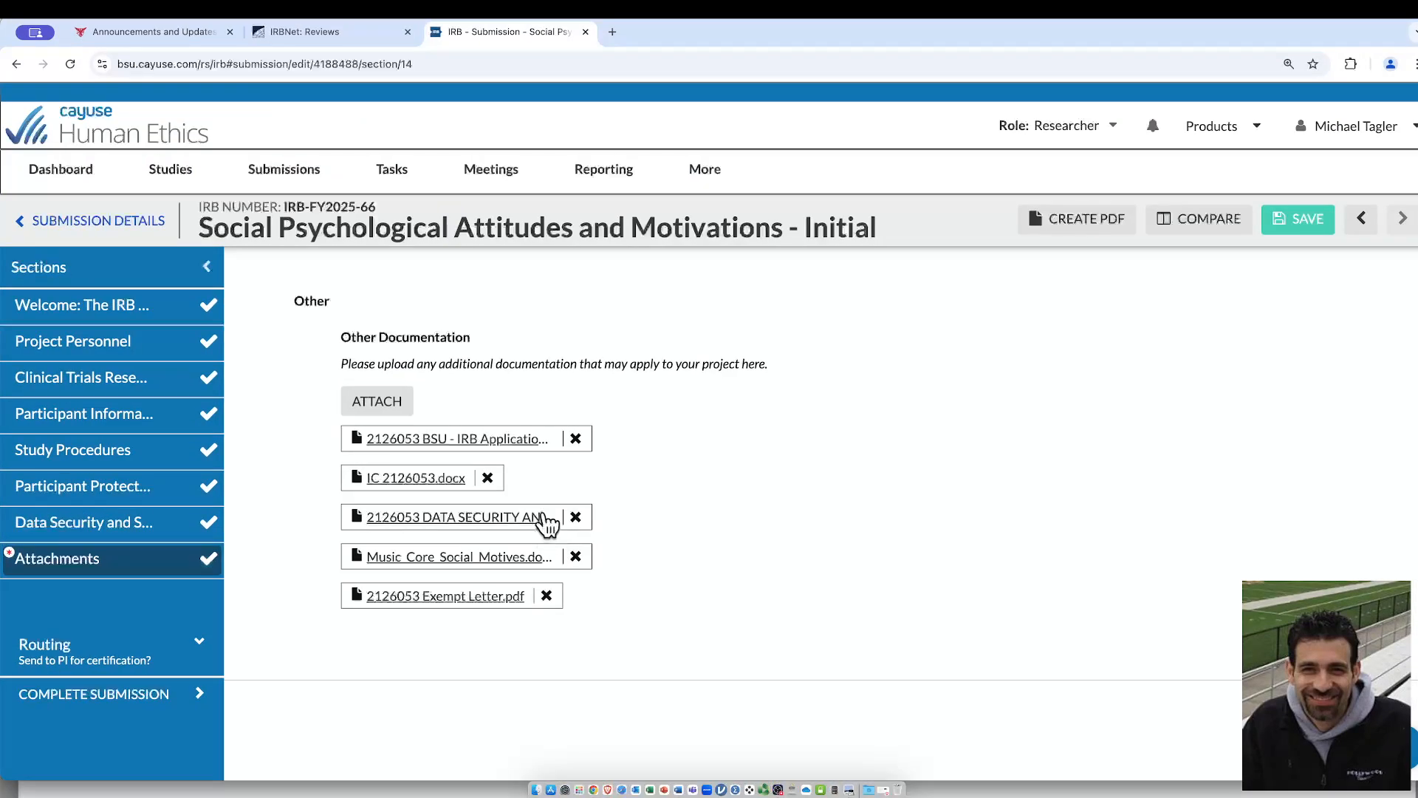
Add the Description of Modifications file to the Other Documentation attachments and apply the change
left_click(405, 409)
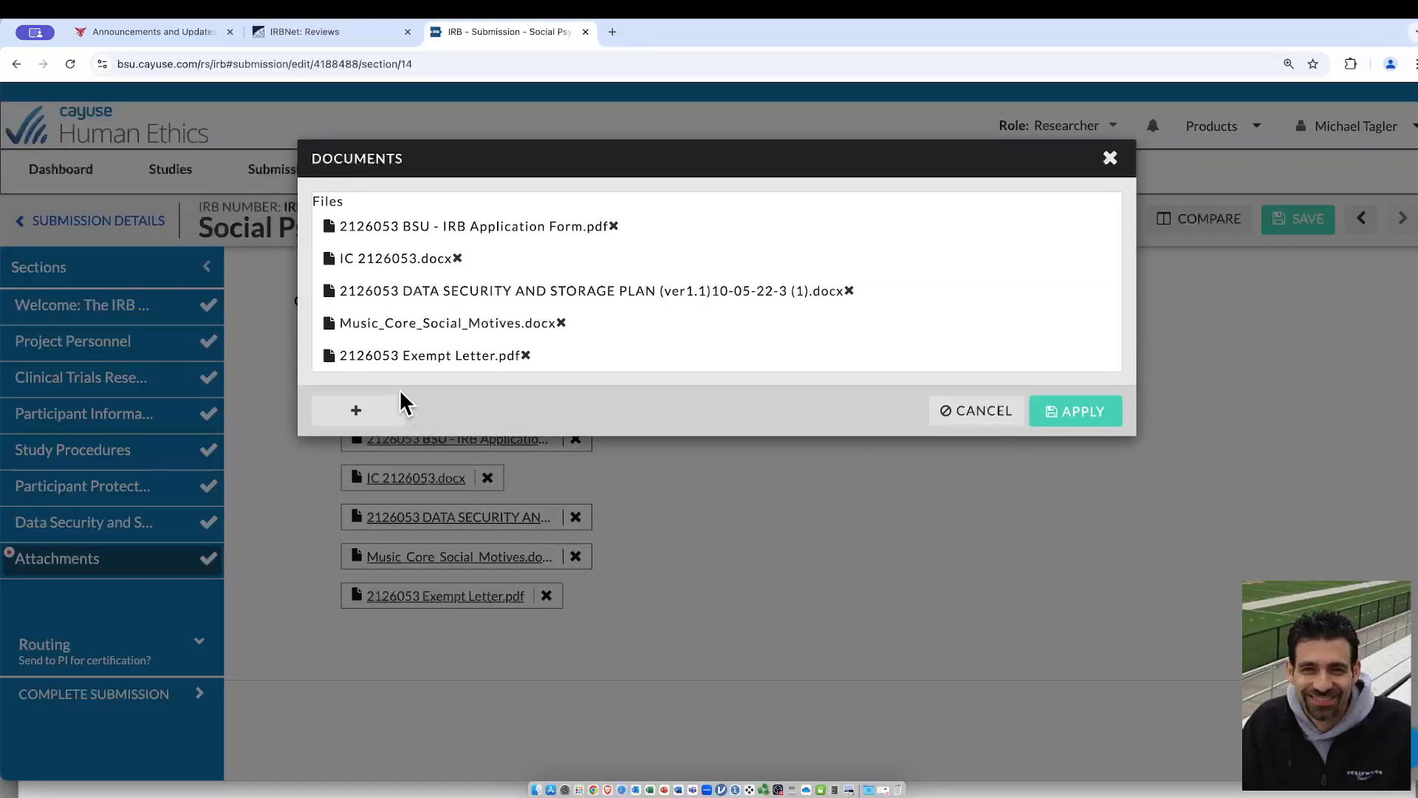
left_click(374, 416)
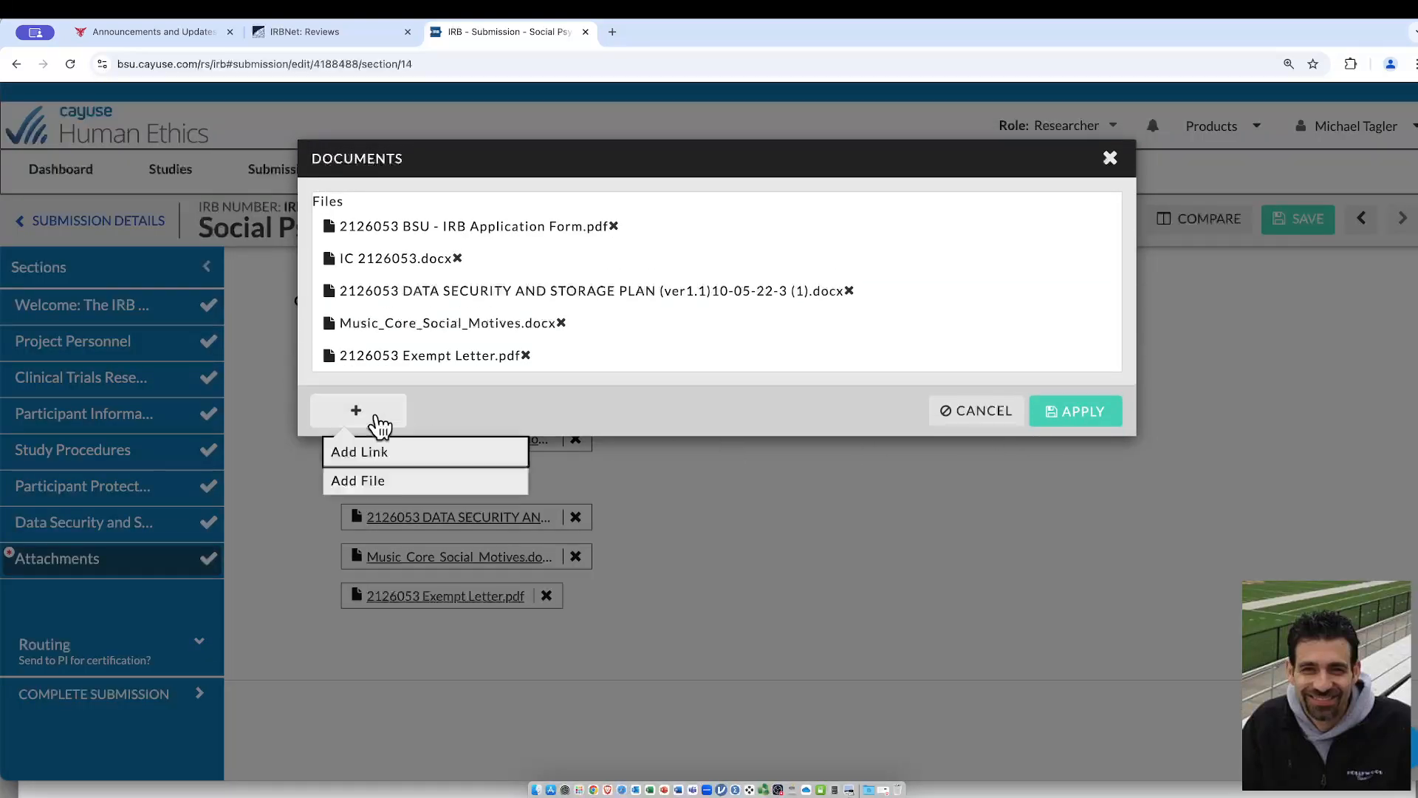
left_click(394, 481)
double_click(678, 309)
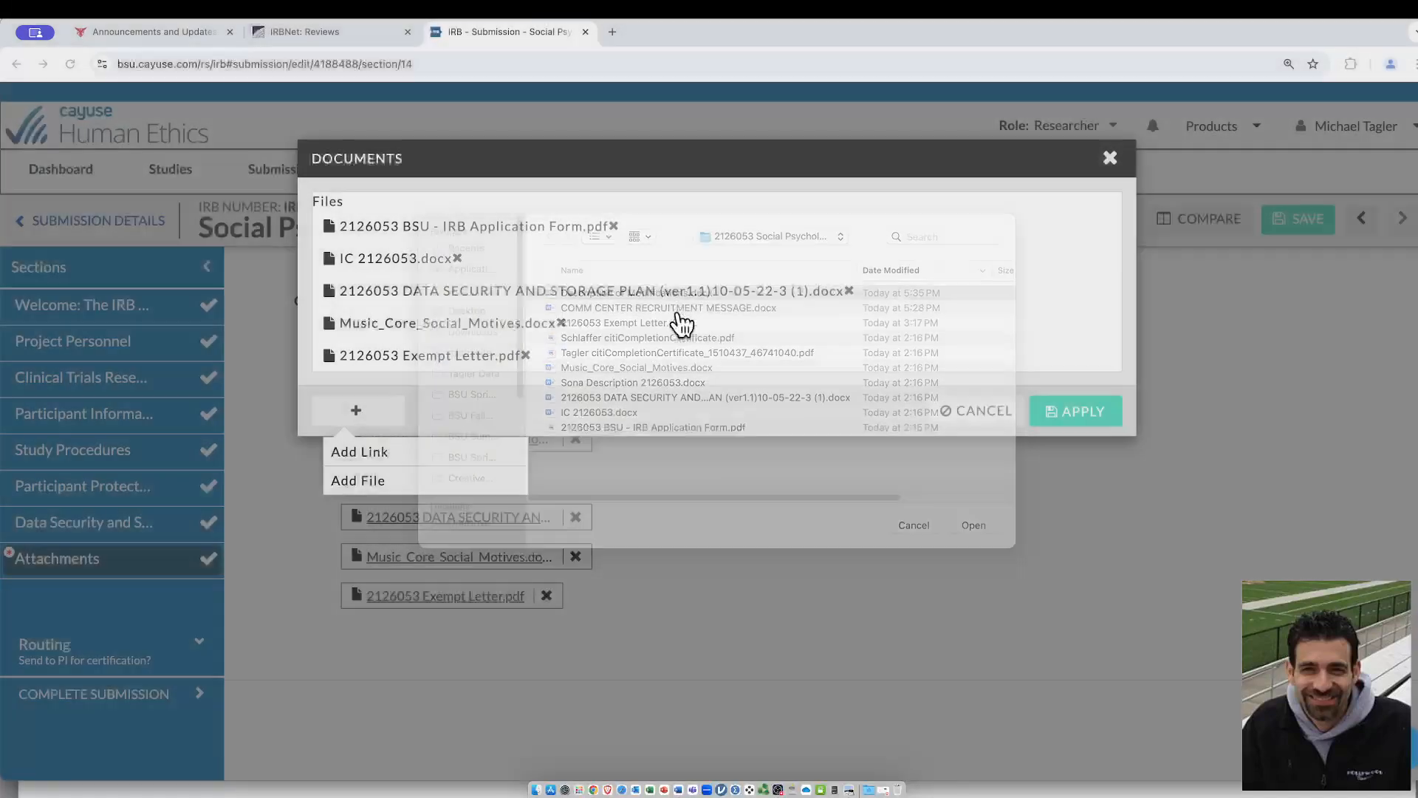
left_click(1090, 461)
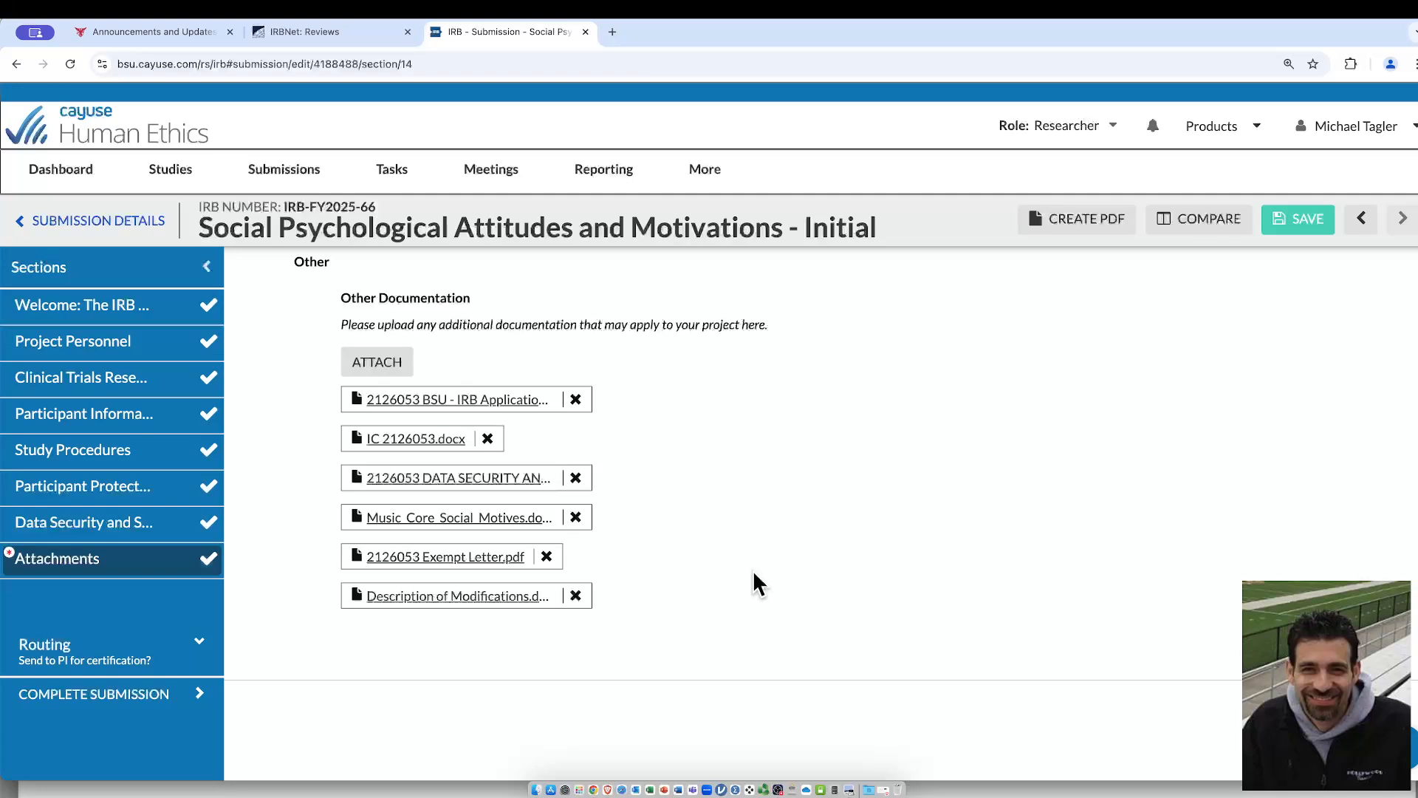
Complete the submission, confirm its routing to the PI, and certify it as PI
left_click(141, 695)
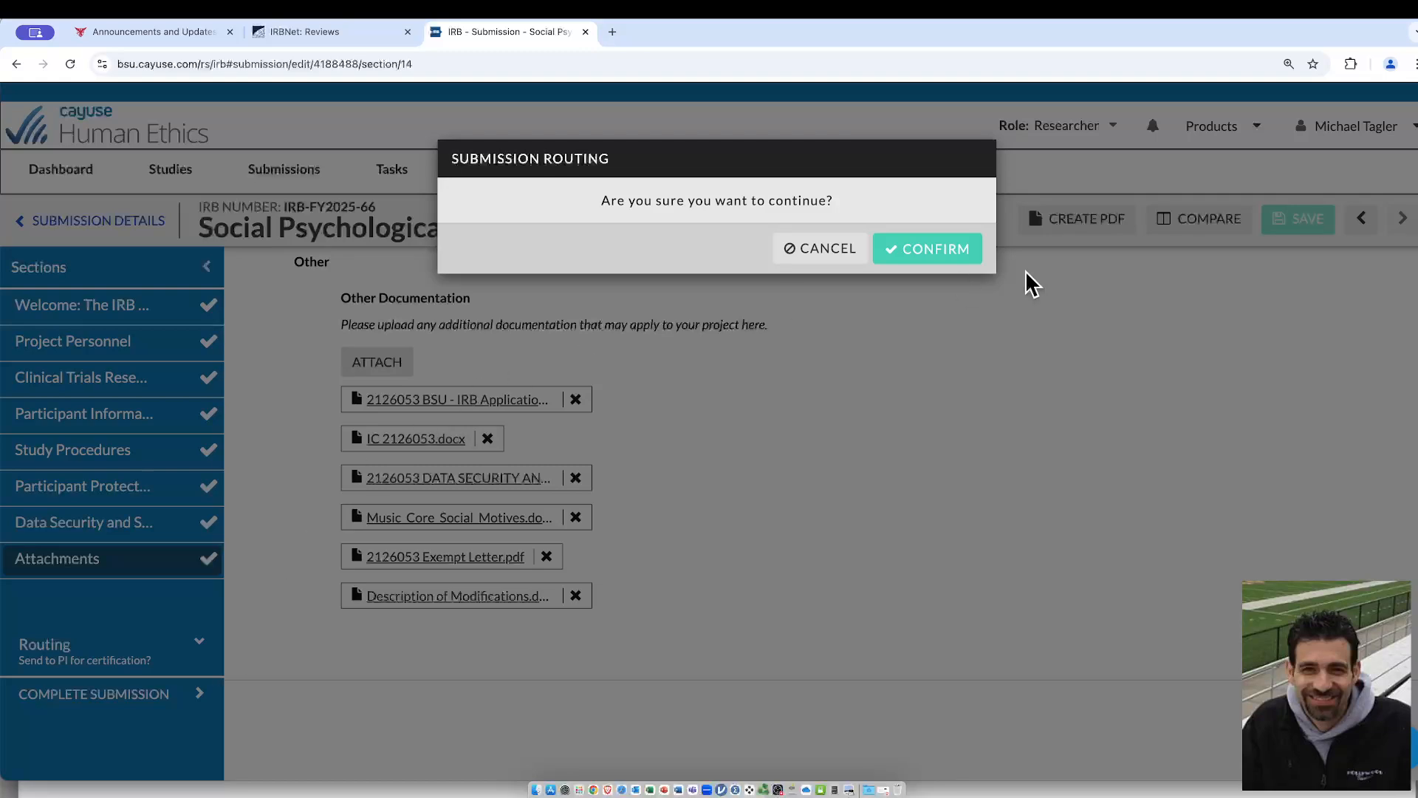
left_click(972, 248)
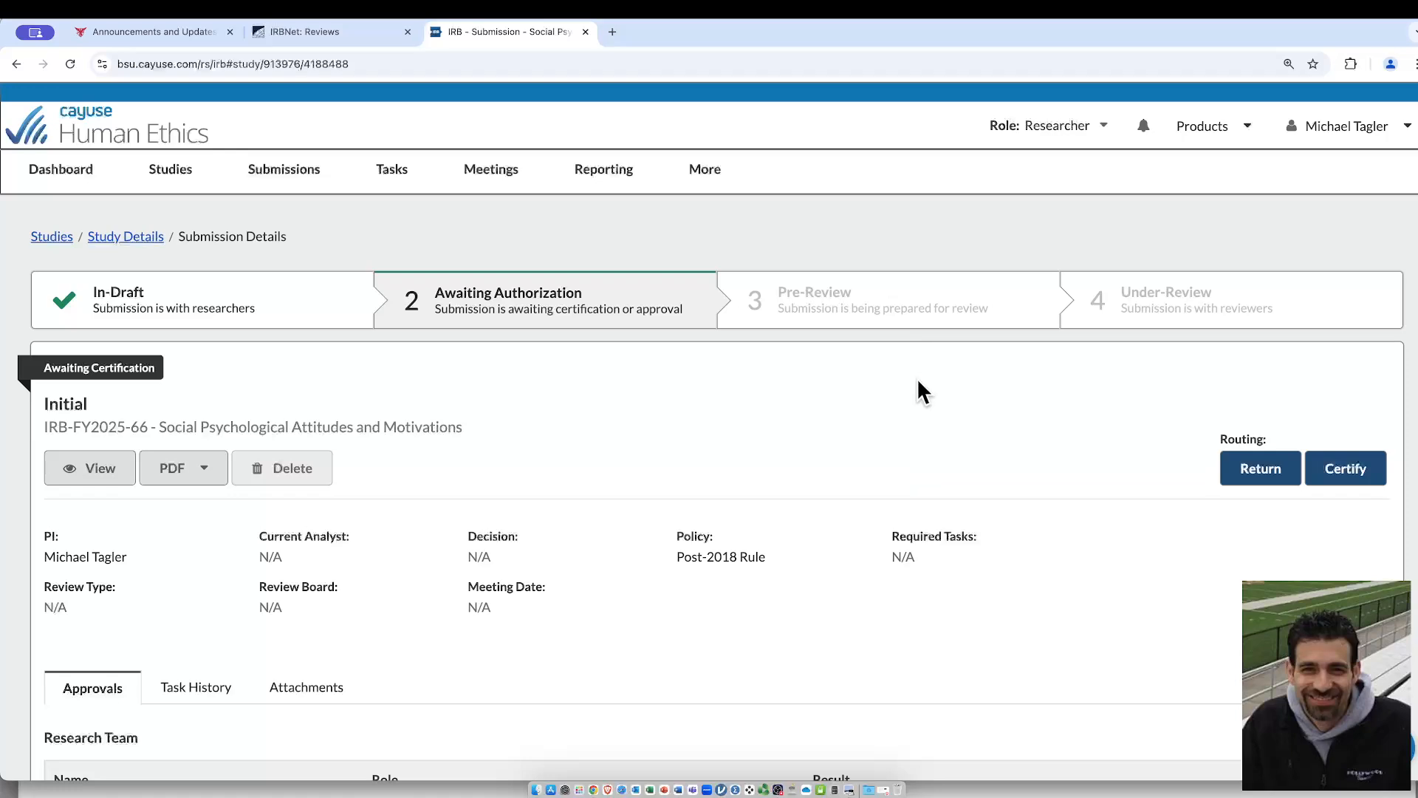
left_click(1356, 488)
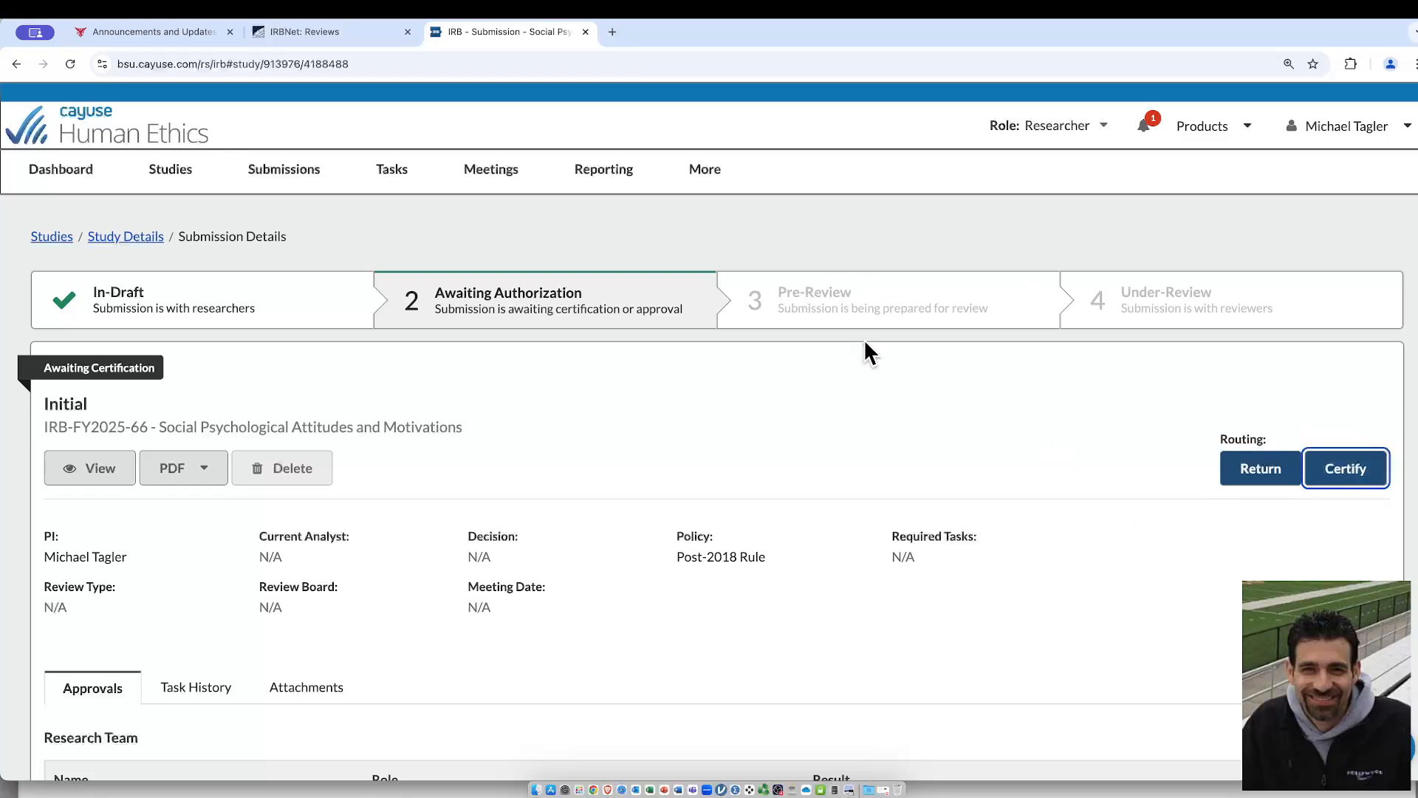